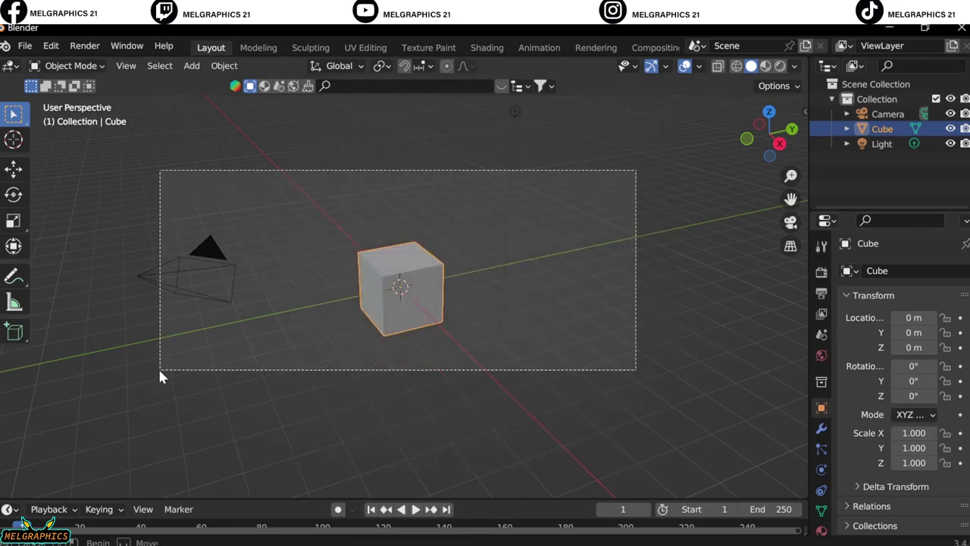
# - Delete the default camera, cube and light, and add a UV sphere
pyautogui.press('Delete')
pyautogui.hotkey('shift', 'a')
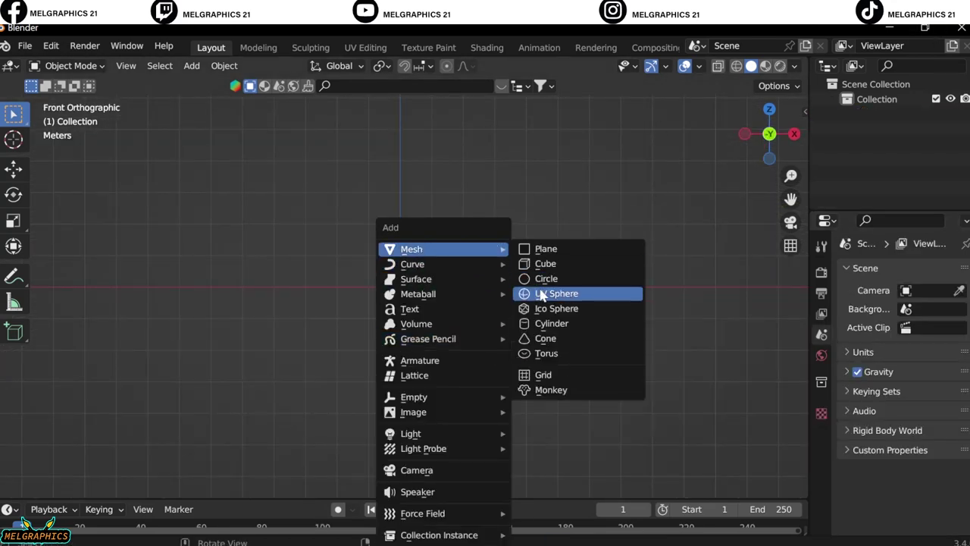
pyautogui.click(545, 293)
# - Stretch the sphere to X scale 1.54 and flatten it to Z scale 0.88
pyautogui.press('n')
pyautogui.moveTo(705, 282); pyautogui.dragTo(750, 282)
pyautogui.hotkey('alt', 'a')
pyautogui.scroll(3, 388, 320)
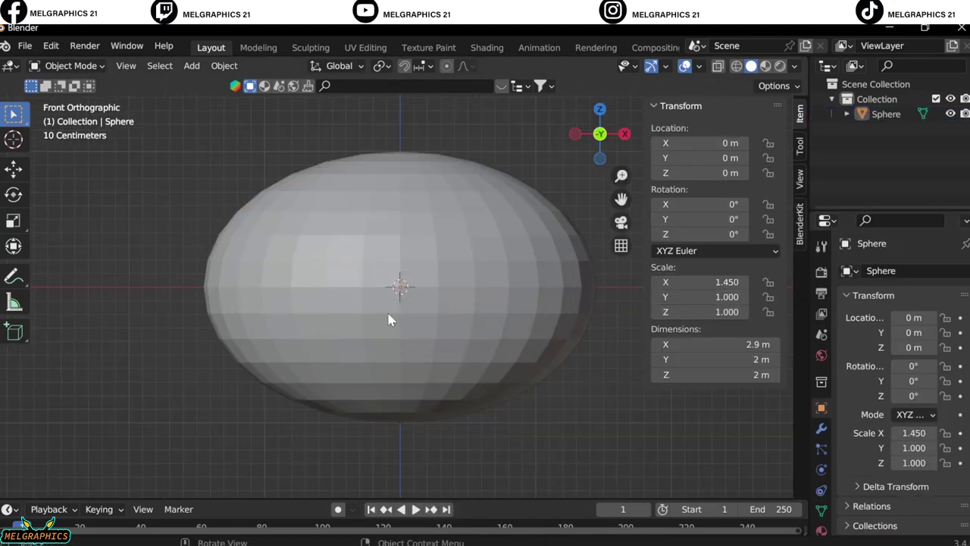
pyautogui.click(422, 278)
pyautogui.click(551, 331)
pyautogui.moveTo(716, 312); pyautogui.dragTo(685, 312)
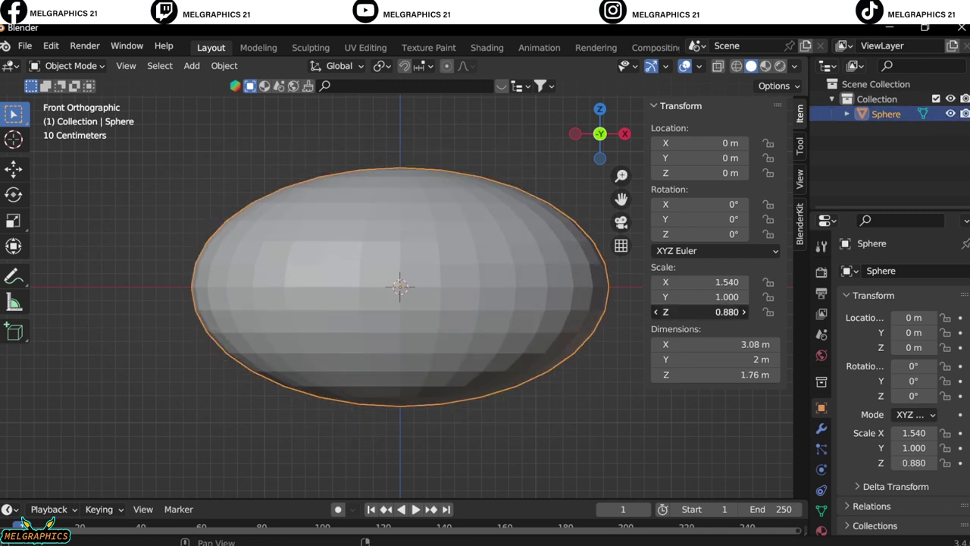
pyautogui.hotkey('alt', 'a')
pyautogui.moveTo(424, 379); pyautogui.dragTo(389, 422, button='middle')
pyautogui.press('KP_1')
pyautogui.hotkey('shift', 'a')
# - Add a second UV sphere, shrink it to 0.279 scale, and place it at the body's right edge
pyautogui.click(474, 293)
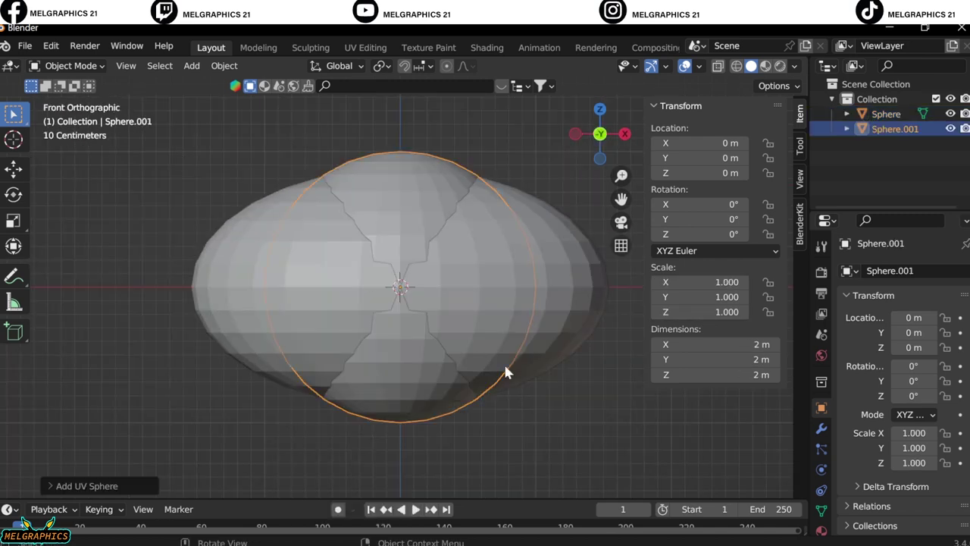
pyautogui.press('s')
pyautogui.click(454, 304)
pyautogui.press('g')
pyautogui.press('x')
pyautogui.click(594, 387)
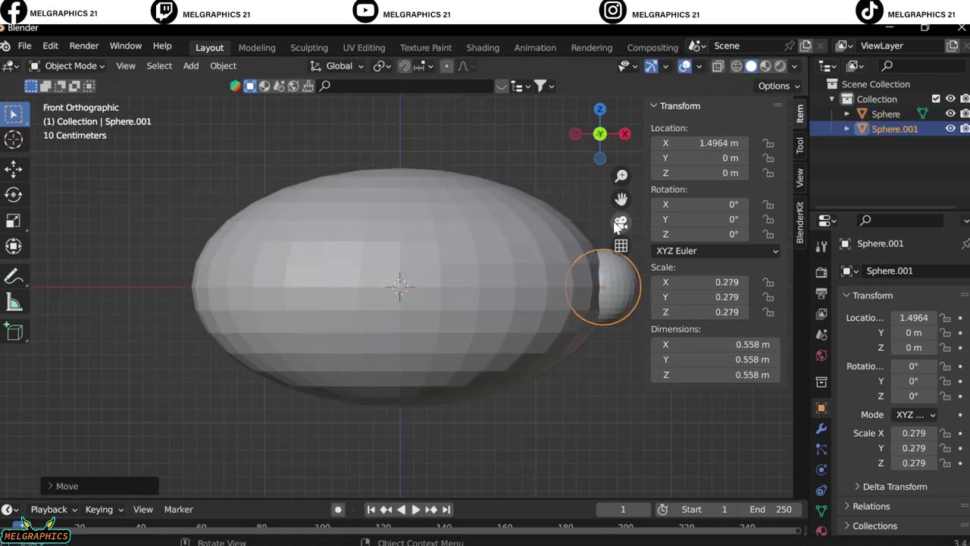
# - In Sculpt Mode, slice away half of the small sphere with Line Project
pyautogui.scroll(3, 593, 387)
pyautogui.click(91, 66)
pyautogui.click(74, 115)
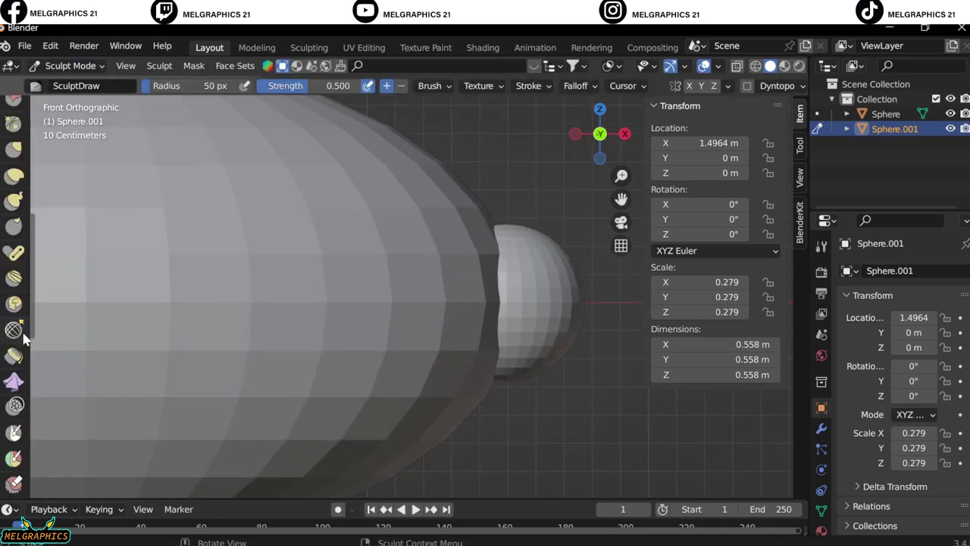
pyautogui.scroll(-3, 16, 304)
pyautogui.click(13, 247)
pyautogui.moveTo(506, 224); pyautogui.dragTo(506, 364)
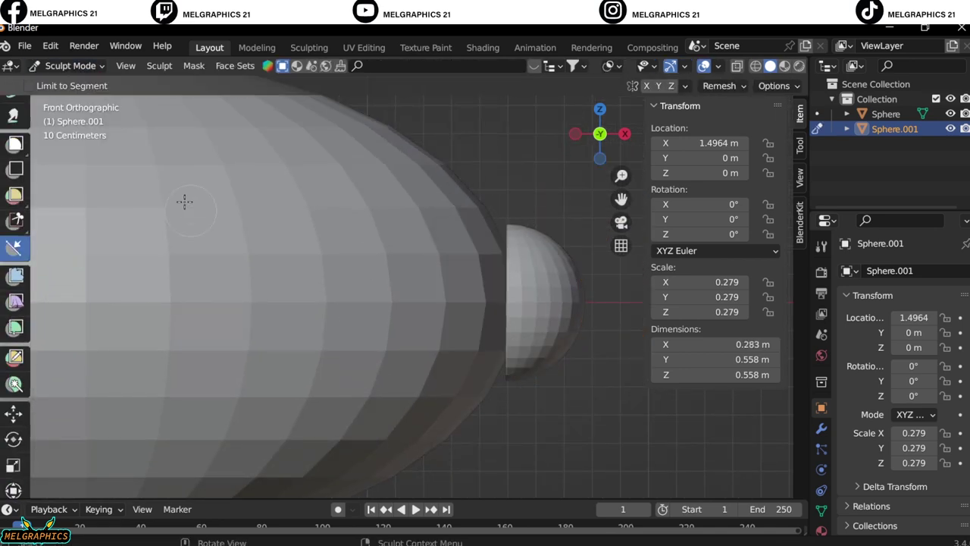
pyautogui.click(71, 66)
pyautogui.click(75, 85)
pyautogui.scroll(-1, 329, 290)
# - Move the half sphere along X to 1.4393 m
pyautogui.press('g')
pyautogui.press('x')
pyautogui.click(529, 372)
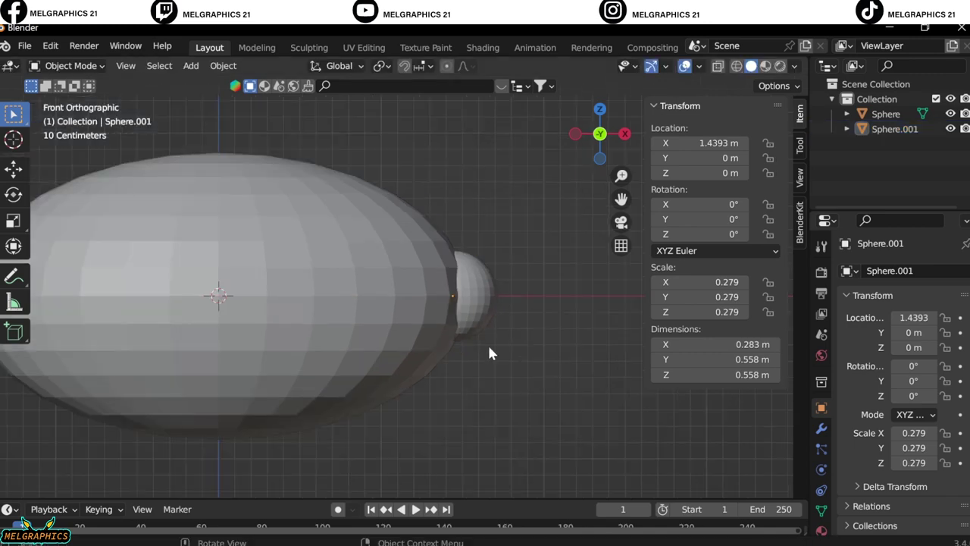
pyautogui.moveTo(487, 343); pyautogui.dragTo(418, 383, button='middle')
pyautogui.press('KP_1')
pyautogui.scroll(-2, 129, 316)
pyautogui.keyDown('shift'); pyautogui.moveTo(130, 316); pyautogui.dragTo(852, 340, button='middle'); pyautogui.keyUp('shift')
# - Add and apply a Mirror modifier on the half sphere, then set its origin to geometry
pyautogui.click(821, 428)
pyautogui.click(869, 271)
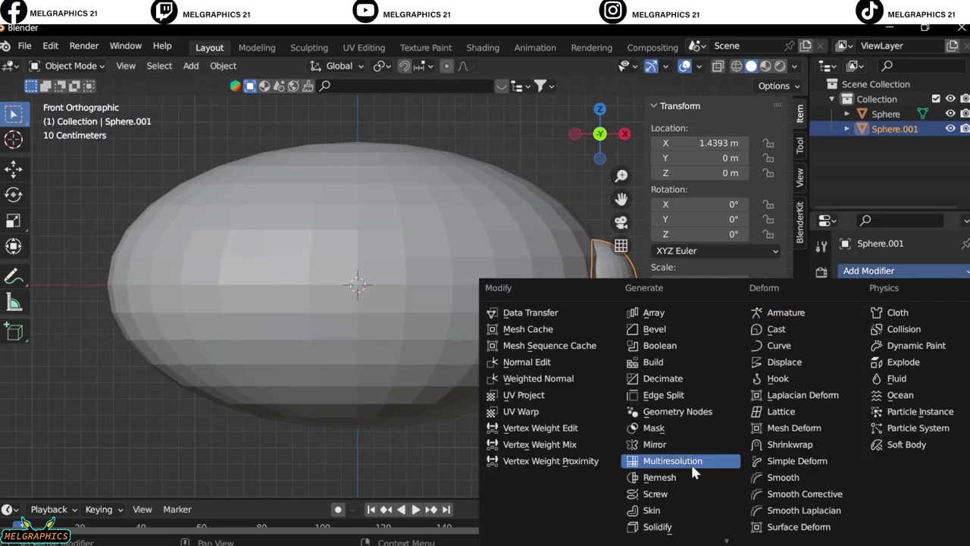
pyautogui.click(640, 444)
pyautogui.click(455, 253)
pyautogui.click(851, 314)
pyautogui.rightClick(576, 315)
pyautogui.click(720, 334)
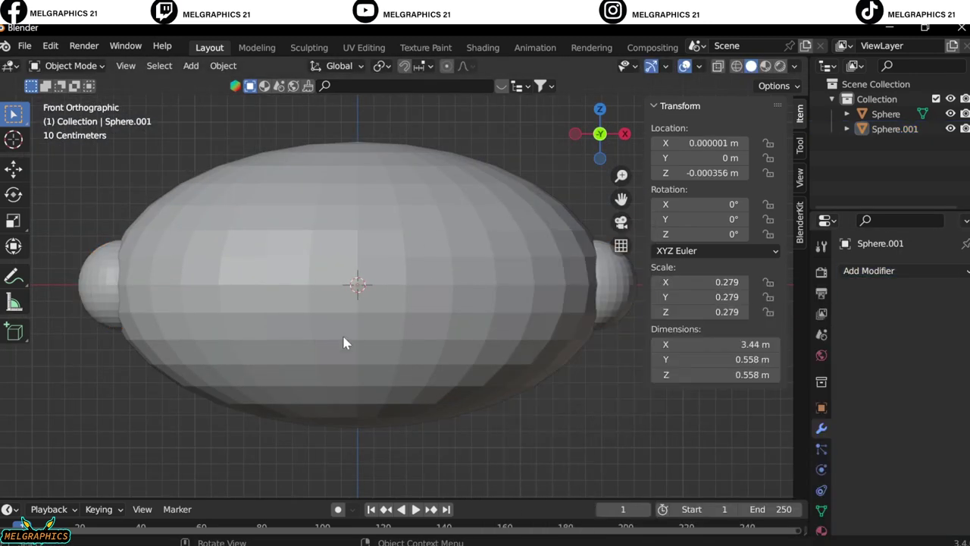
pyautogui.hotkey('shift', 'a')
# - Add a cube, flatten it to a slab, and move it forward along Y in front of the body
pyautogui.click(411, 262)
pyautogui.moveTo(705, 281); pyautogui.dragTo(758, 281)
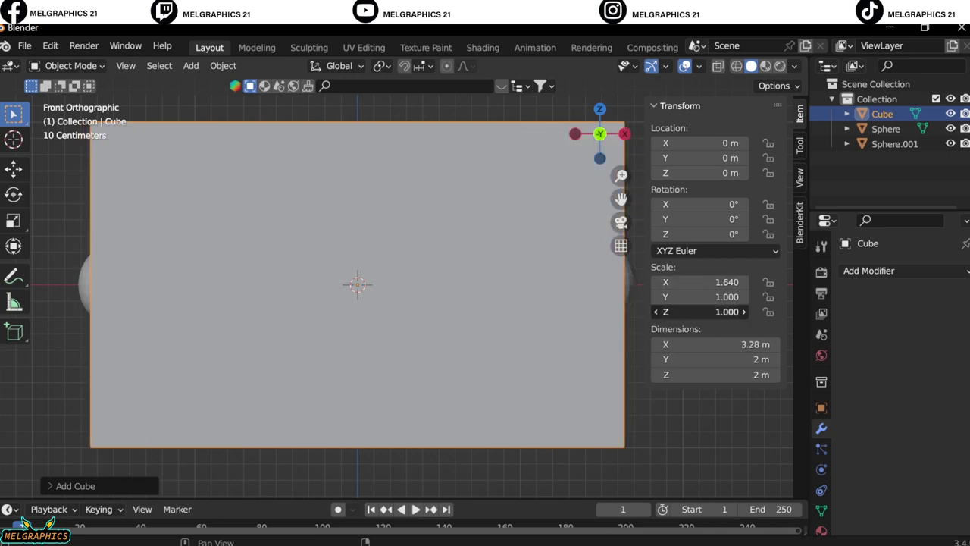
pyautogui.moveTo(705, 311)
pyautogui.mouseDown()
pyautogui.moveTo(675, 311)
pyautogui.moveTo(667, 296)
pyautogui.mouseUp()
pyautogui.press('s')
pyautogui.click(424, 367)
pyautogui.press('KP_3')
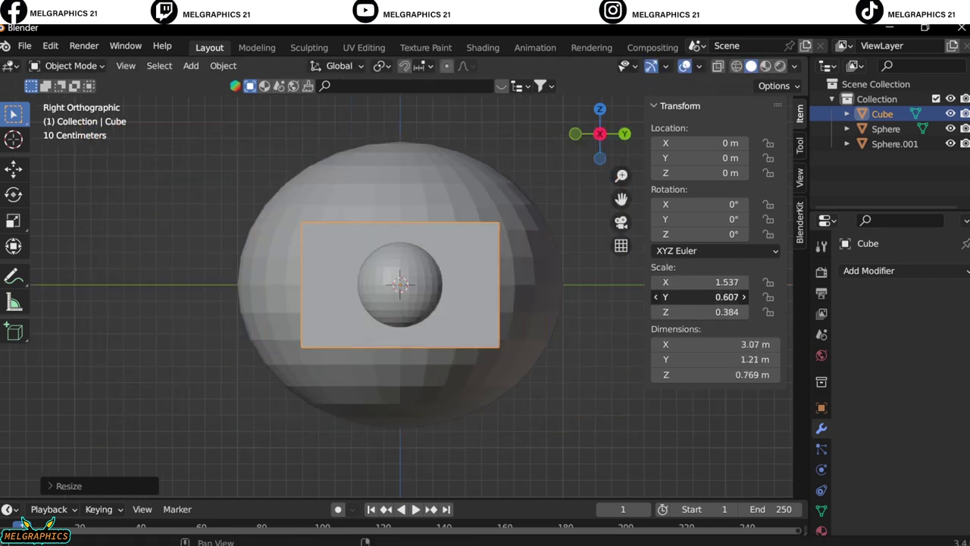
pyautogui.press('g')
pyautogui.press('y')
pyautogui.click(543, 359)
pyautogui.press('KP_1')
# - Give the slab a Bevel modifier with 0.29 m amount and 24 segments
pyautogui.click(868, 271)
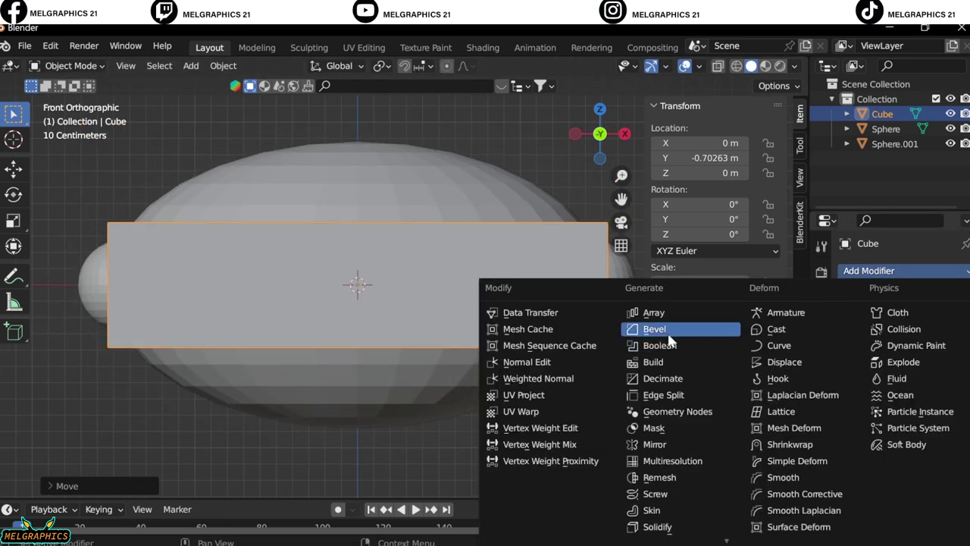
pyautogui.click(656, 332)
pyautogui.moveTo(921, 352)
pyautogui.mouseDown()
pyautogui.moveTo(944, 352)
pyautogui.moveTo(955, 370)
pyautogui.mouseUp()
pyautogui.moveTo(485, 394); pyautogui.dragTo(598, 417, button='middle')
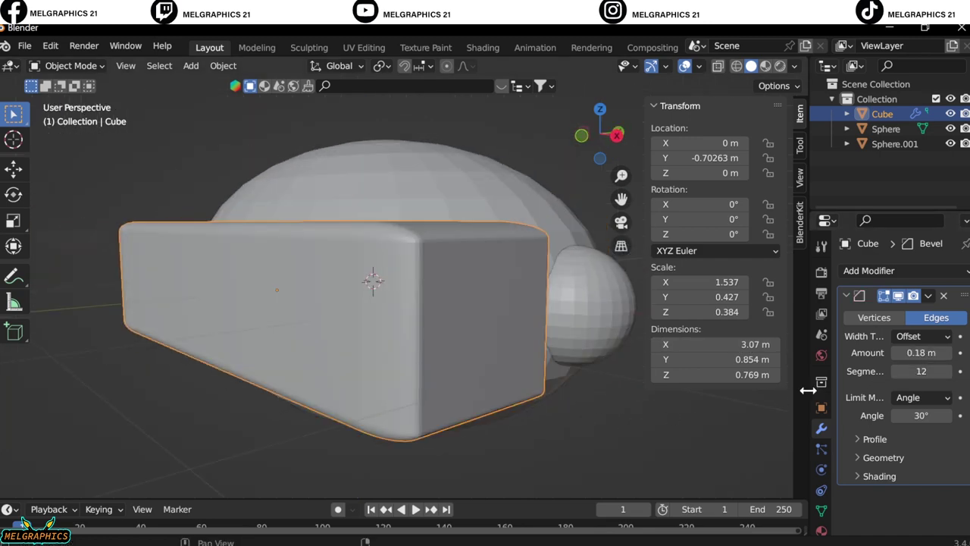
pyautogui.moveTo(921, 352)
pyautogui.mouseDown()
pyautogui.moveTo(947, 352)
pyautogui.moveTo(947, 370)
pyautogui.mouseUp()
pyautogui.moveTo(470, 342)
pyautogui.mouseDown(button='middle')
pyautogui.moveTo(438, 382)
pyautogui.moveTo(595, 414)
pyautogui.mouseUp(button='middle')
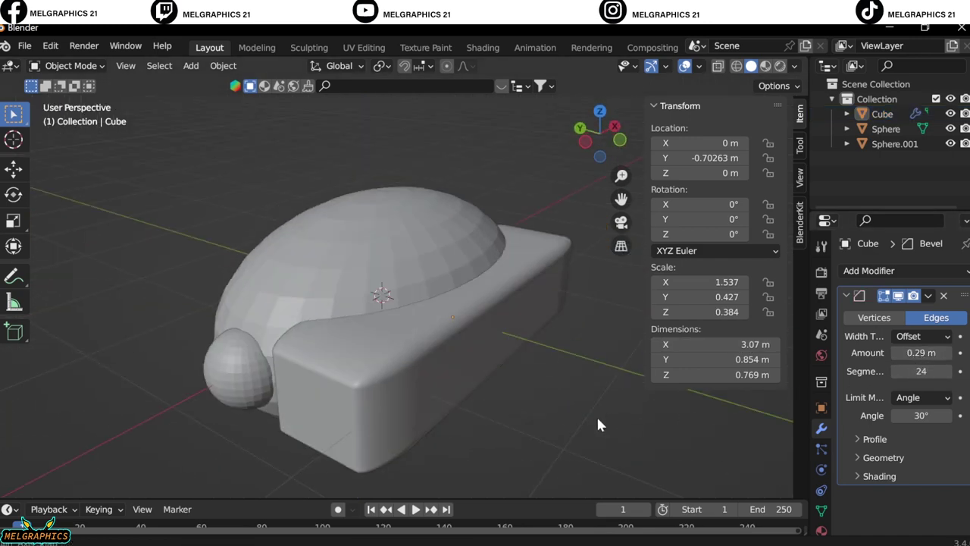
# - Select the bevelled box and switch it into Edit Mode
pyautogui.press('KP_1')
pyautogui.scroll(4, 379, 393)
pyautogui.click(386, 329)
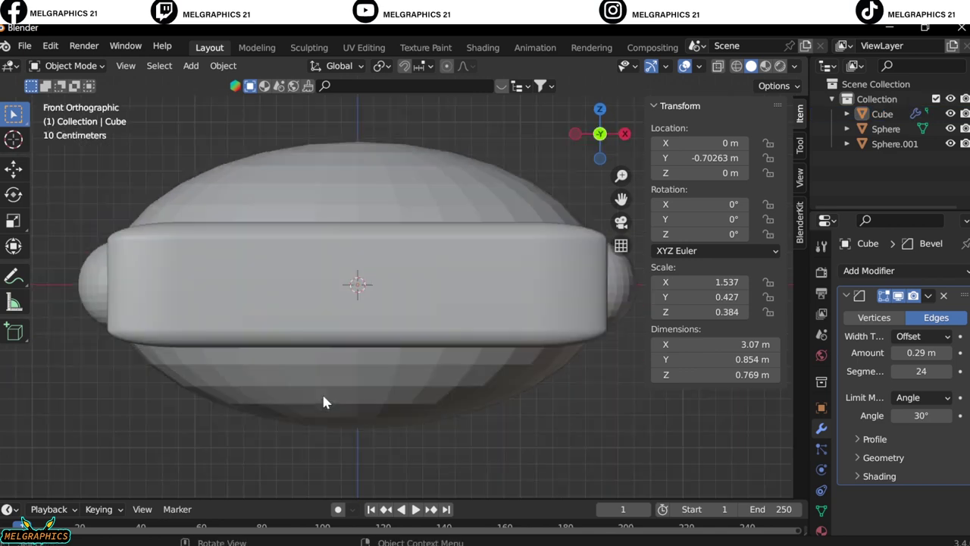
pyautogui.click(68, 66)
pyautogui.click(68, 100)
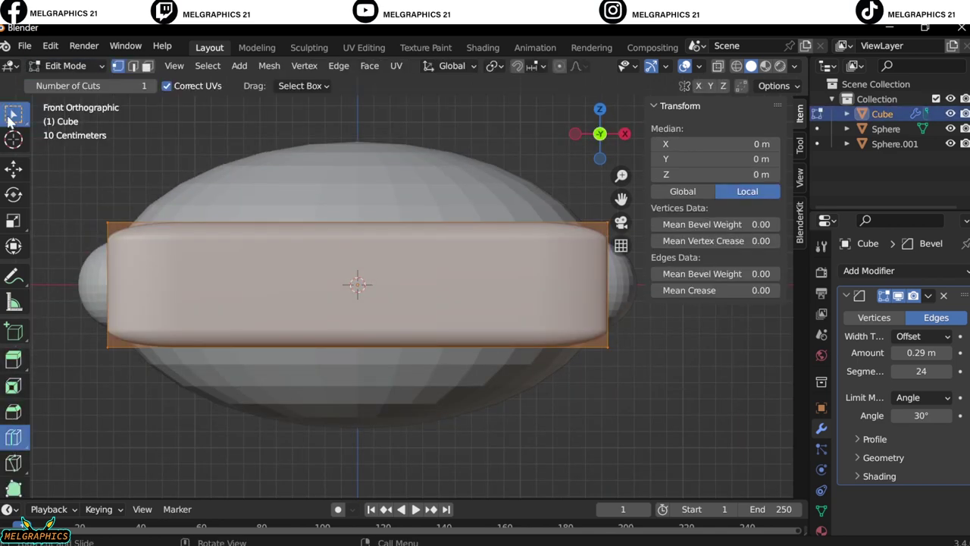
# - Add an edge loop across the box and select the band of front faces
pyautogui.hotkey('alt', 'a')
pyautogui.moveTo(82, 284); pyautogui.dragTo(109, 267)
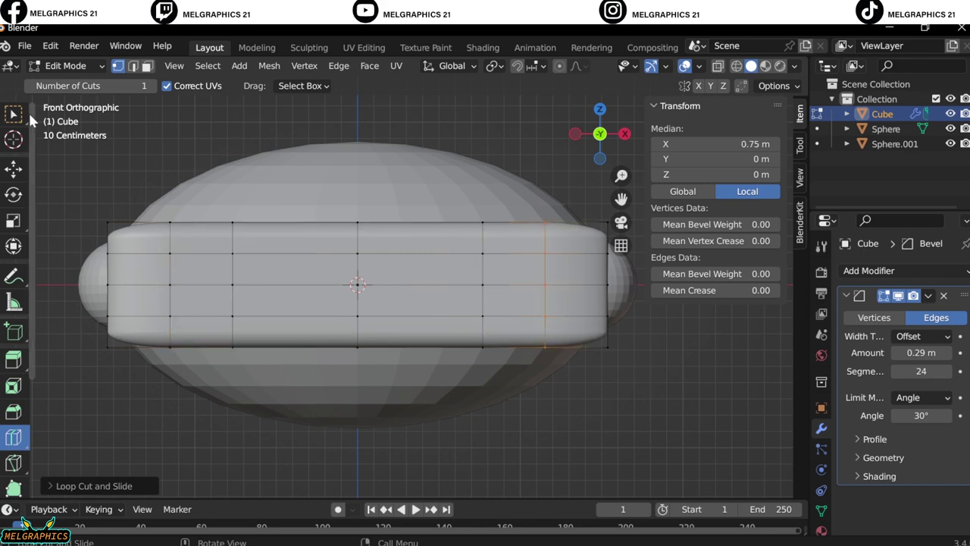
pyautogui.keyDown('ctrl'); pyautogui.click(148, 66); pyautogui.keyUp('ctrl')
# - Extrude the selected front faces along Y and return to Object Mode
pyautogui.press('KP_3')
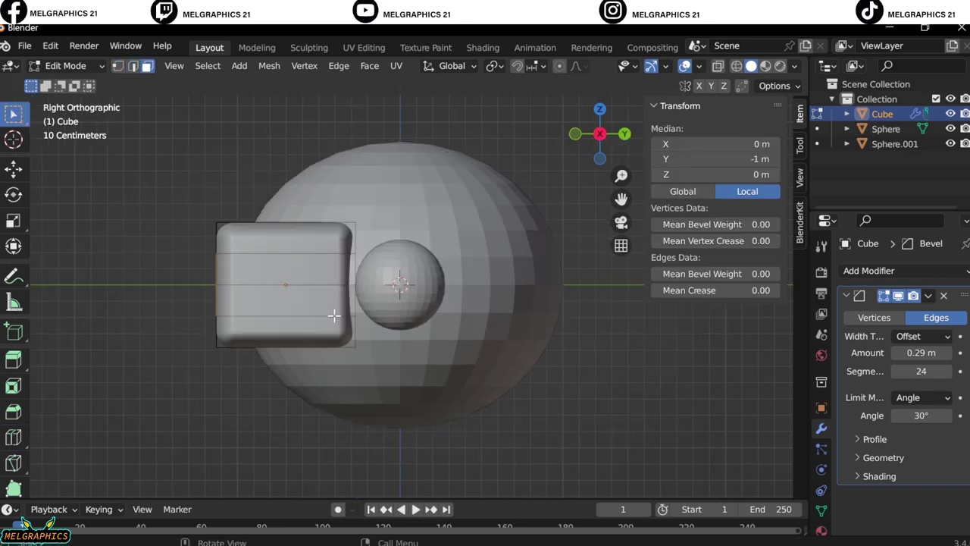
pyautogui.press('e')
pyautogui.press('y')
pyautogui.click(342, 316)
pyautogui.press('KP_1')
pyautogui.moveTo(348, 288); pyautogui.dragTo(541, 390, button='middle')
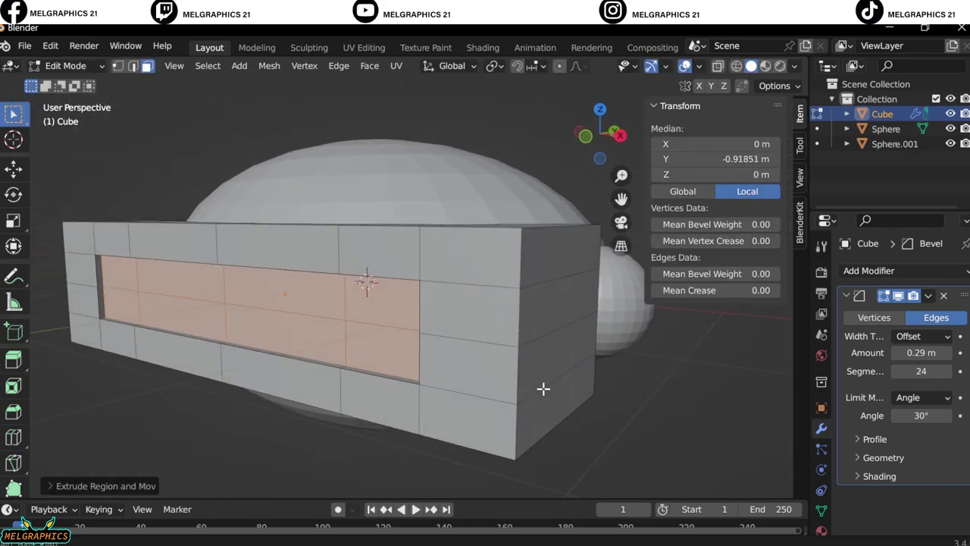
pyautogui.click(64, 65)
pyautogui.click(68, 79)
pyautogui.press('KP_1')
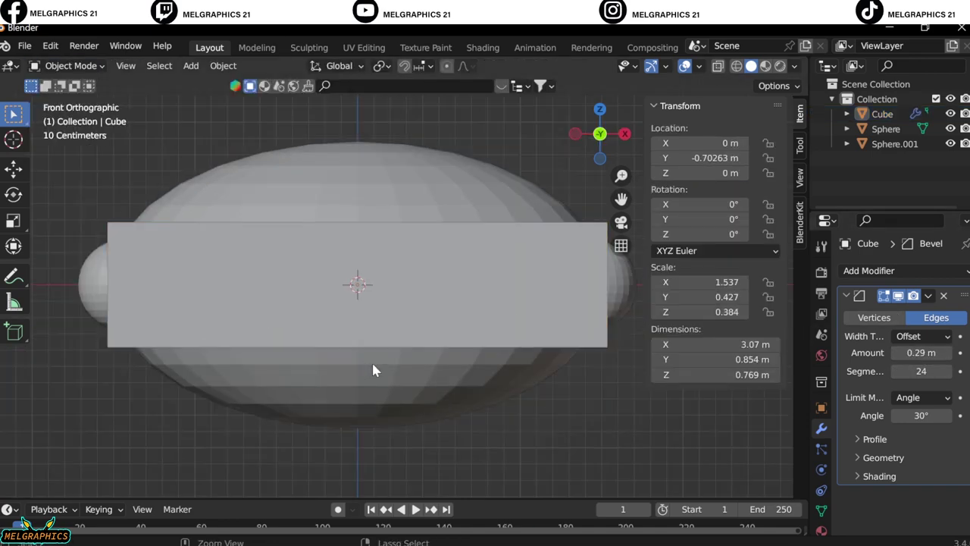
# - Undo the earlier recess and add a fresh horizontal edge loop across the box
pyautogui.press('Tab')
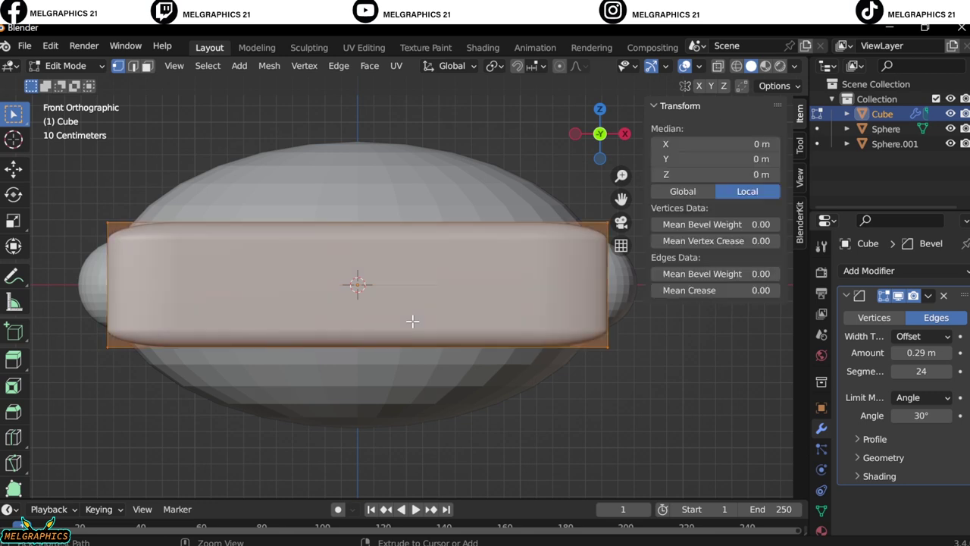
pyautogui.press('Tab')
pyautogui.click(65, 66)
pyautogui.click(78, 102)
pyautogui.click(14, 437)
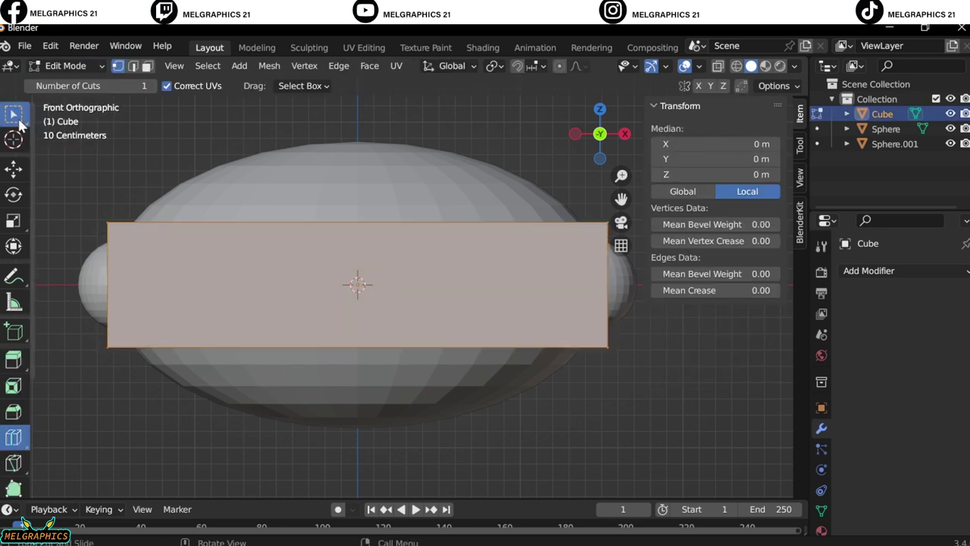
pyautogui.hotkey('alt', 'a')
pyautogui.click(513, 304)
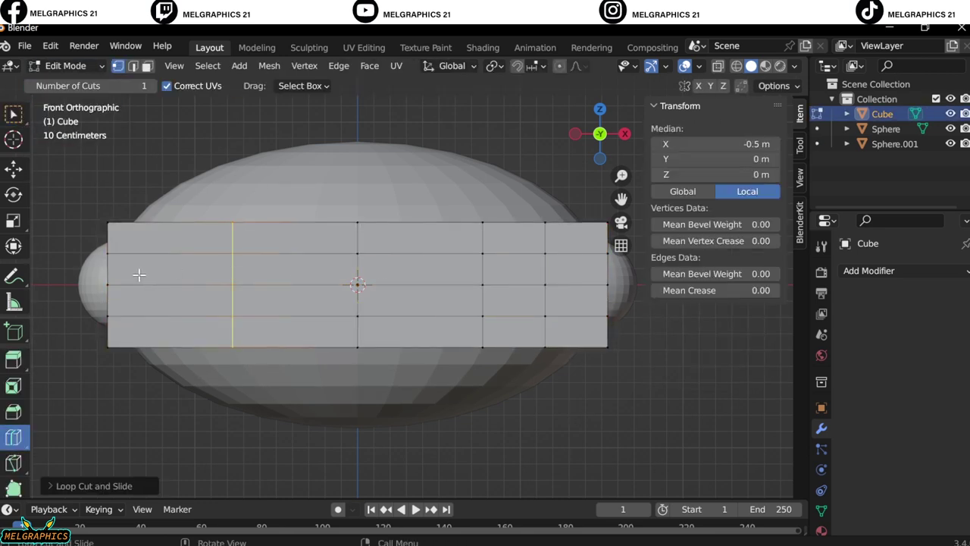
# - Extrude the band of front faces along Y and return to Object Mode
pyautogui.keyDown('ctrl'); pyautogui.click(148, 66); pyautogui.keyUp('ctrl')
pyautogui.press('e')
pyautogui.press('KP_3')
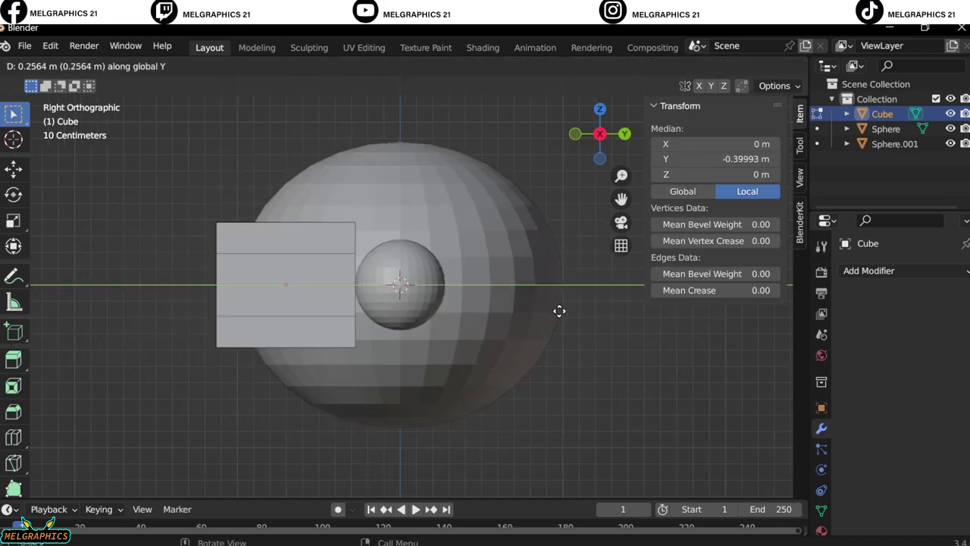
pyautogui.click(559, 310)
pyautogui.hotkey('ctrl', 'z')
pyautogui.press('KP_3')
pyautogui.moveTo(548, 372); pyautogui.dragTo(481, 437, button='middle')
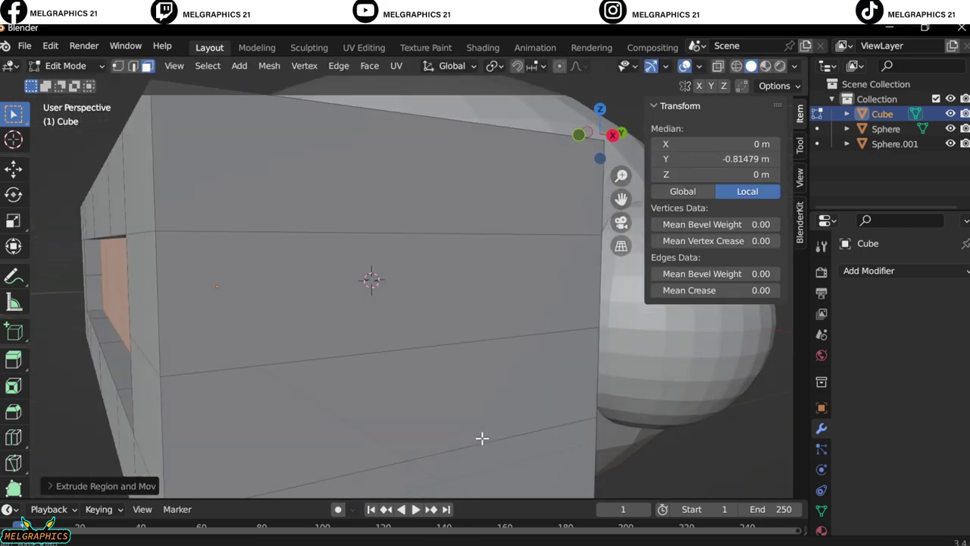
pyautogui.press('KP_1')
pyautogui.press('Tab')
pyautogui.moveTo(425, 326); pyautogui.dragTo(498, 351, button='middle')
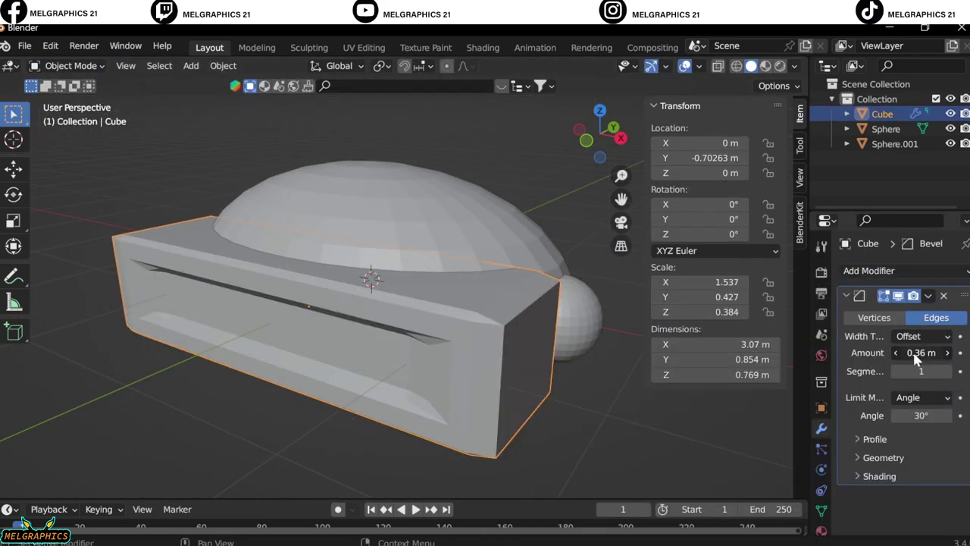
# - Set the slab's bevel to 0.36 m amount with 24 segments
pyautogui.moveTo(915, 371); pyautogui.dragTo(954, 371)
pyautogui.press('KP_1')
pyautogui.moveTo(553, 364); pyautogui.dragTo(454, 318, button='middle')
pyautogui.press('KP_1')
# - Extrude the inner front face to form the recessed visor panel
pyautogui.press('Tab')
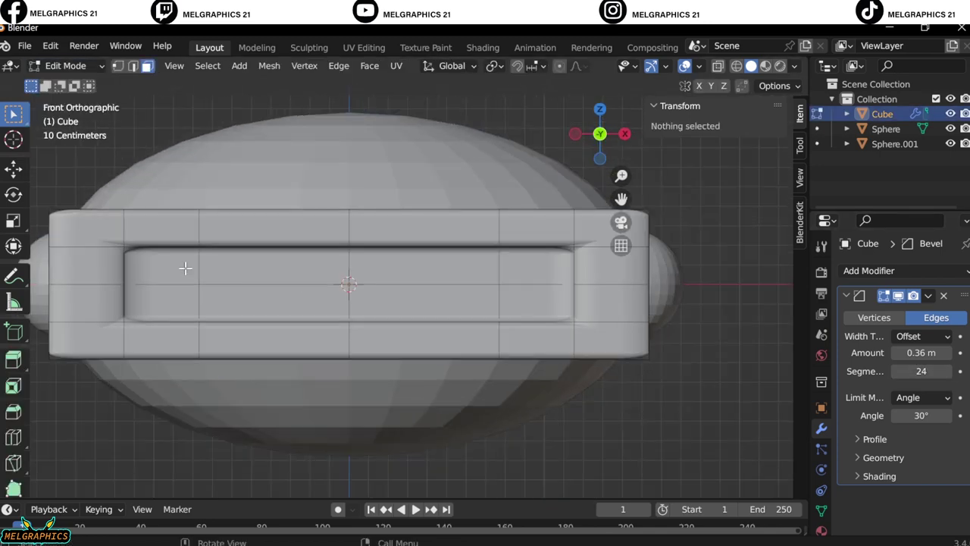
pyautogui.click(185, 268)
pyautogui.rightClick(530, 305)
pyautogui.click(545, 307)
pyautogui.click(603, 265)
pyautogui.press('Tab')
# - Set the visor box's Bevel modifier to 100 segments, then select the side spheres
pyautogui.moveTo(551, 290); pyautogui.dragTo(500, 356, button='middle')
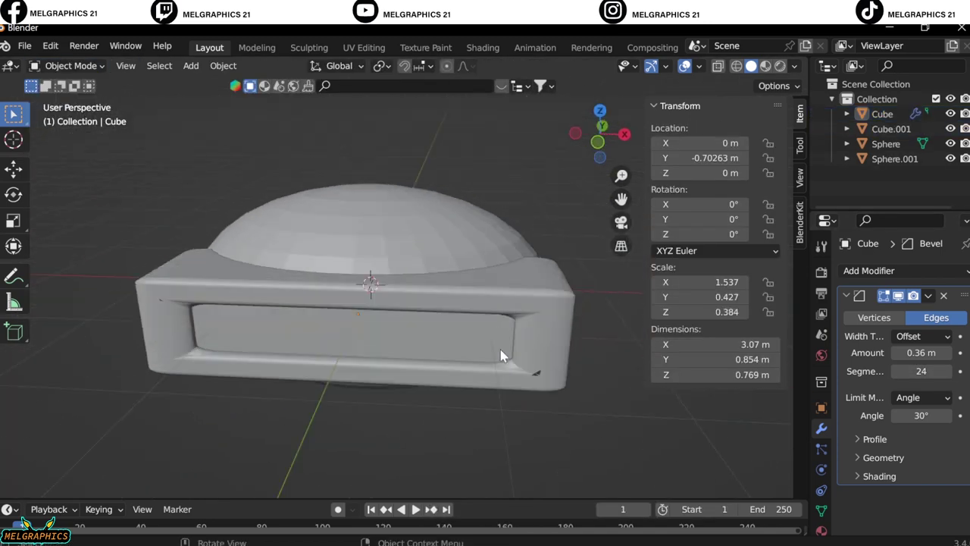
pyautogui.click(500, 356)
pyautogui.press('KP_1')
pyautogui.moveTo(921, 353)
pyautogui.mouseDown()
pyautogui.moveTo(872, 352)
pyautogui.moveTo(940, 352)
pyautogui.mouseUp()
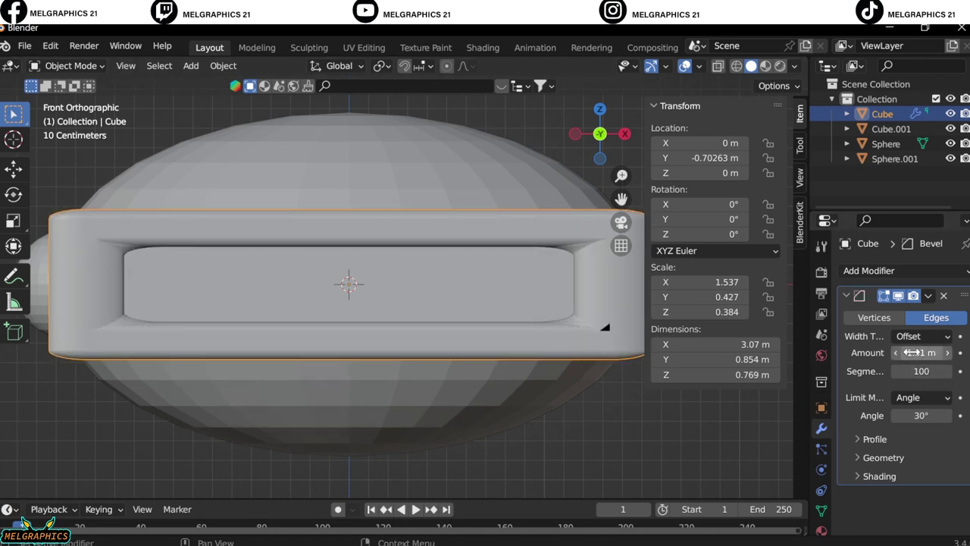
pyautogui.click(529, 281)
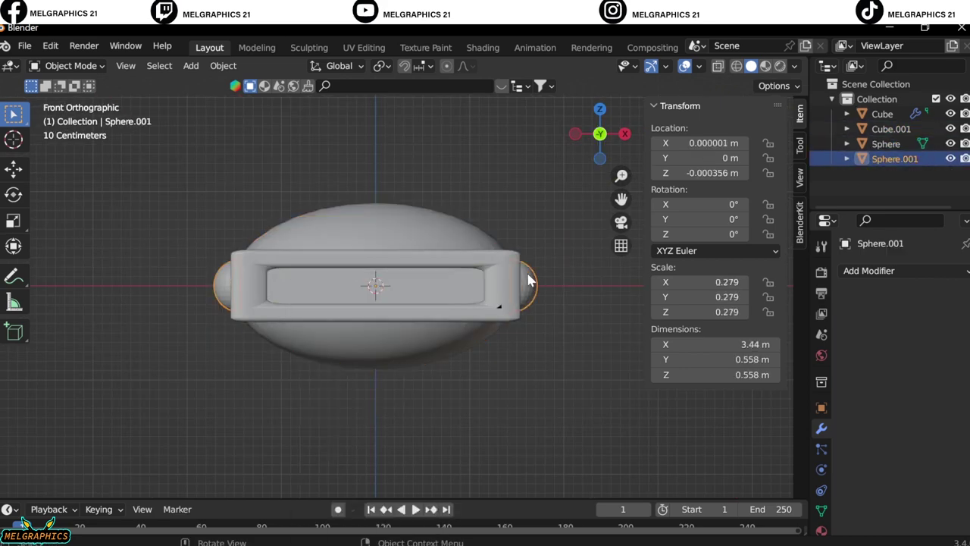
pyautogui.moveTo(581, 350); pyautogui.dragTo(475, 322, button='middle')
# - Put the main head sphere in Sculpt Mode with the Draw Sharp brush
pyautogui.press('KP_1')
pyautogui.scroll(4, 379, 266)
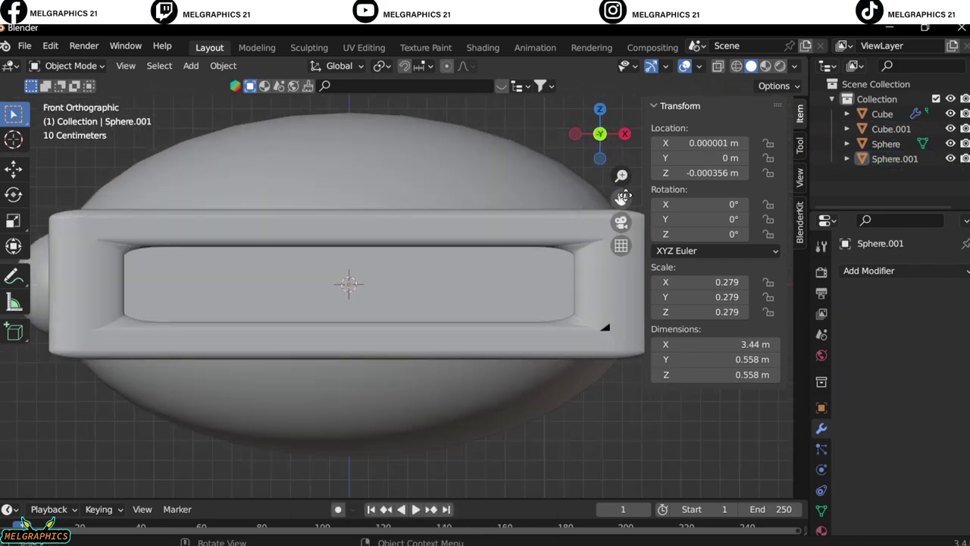
pyautogui.click(90, 212)
pyautogui.click(70, 65)
pyautogui.click(73, 115)
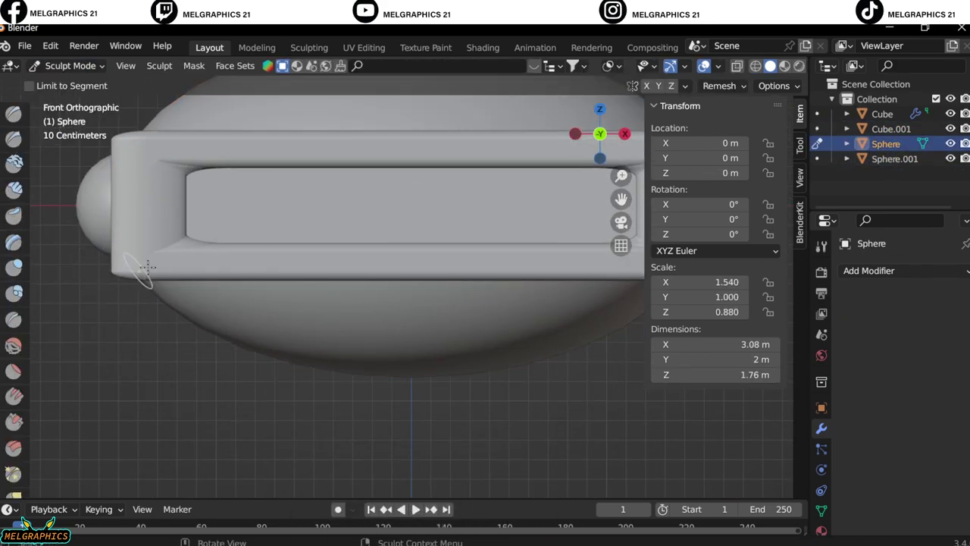
pyautogui.scroll(3, 148, 267)
pyautogui.press('x')
pyautogui.click(14, 139)
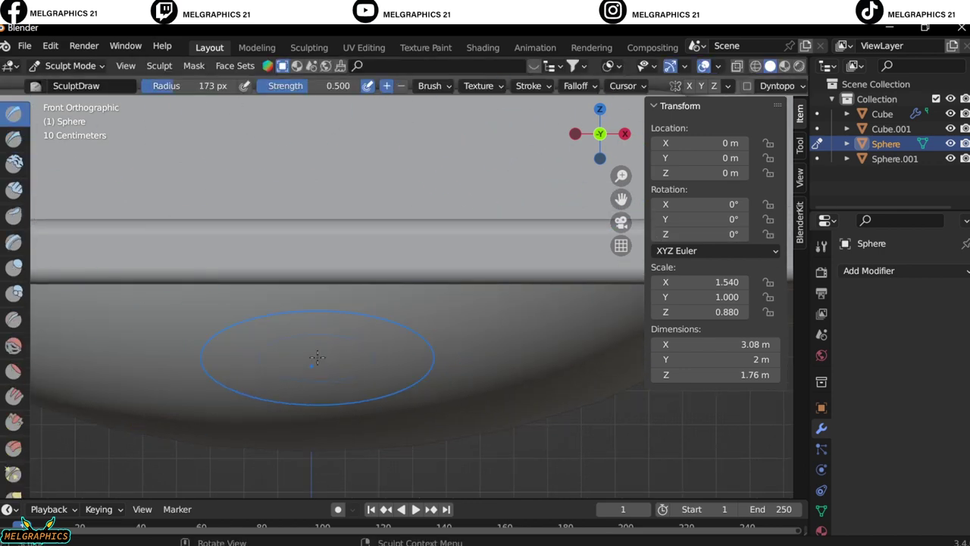
pyautogui.moveTo(218, 351); pyautogui.dragTo(359, 362, button='middle')
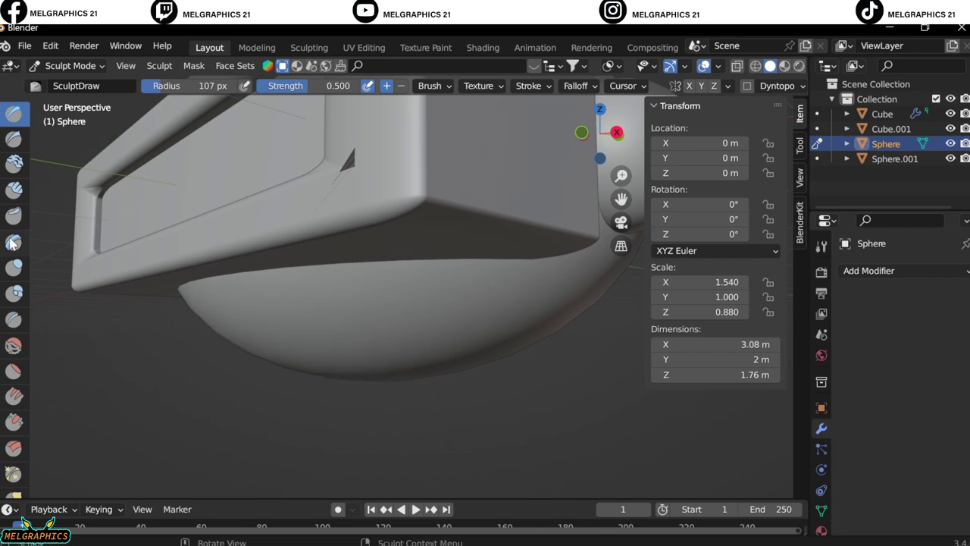
# - Switch the head sphere into Edit Mode
pyautogui.click(64, 66)
pyautogui.click(68, 85)
pyautogui.press('KP_1')
pyautogui.scroll(3, 398, 158)
# - With X-ray on, box-select the top half of the head sphere
pyautogui.press('Tab')
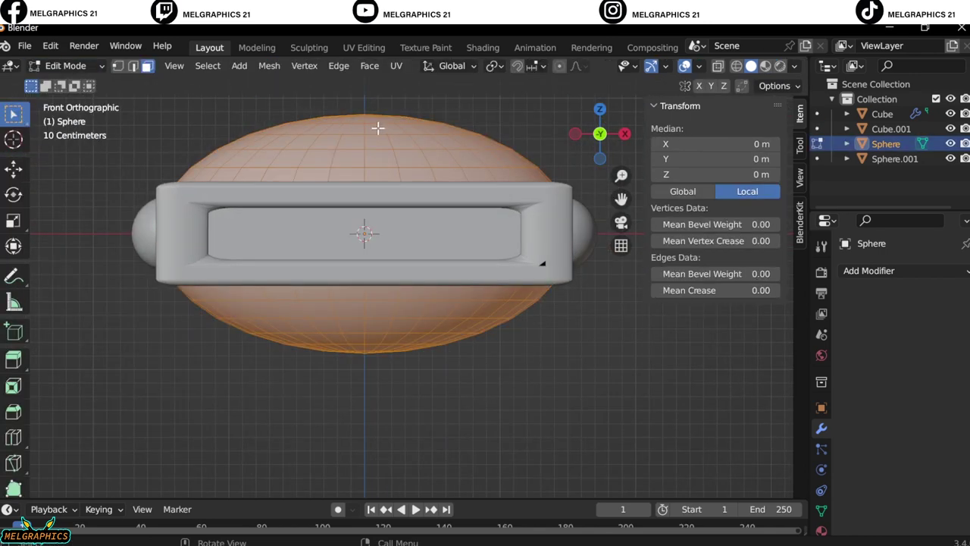
pyautogui.scroll(-2, 379, 232)
pyautogui.moveTo(210, 226)
pyautogui.mouseDown()
pyautogui.moveTo(450, 268)
pyautogui.moveTo(490, 189)
pyautogui.mouseUp()
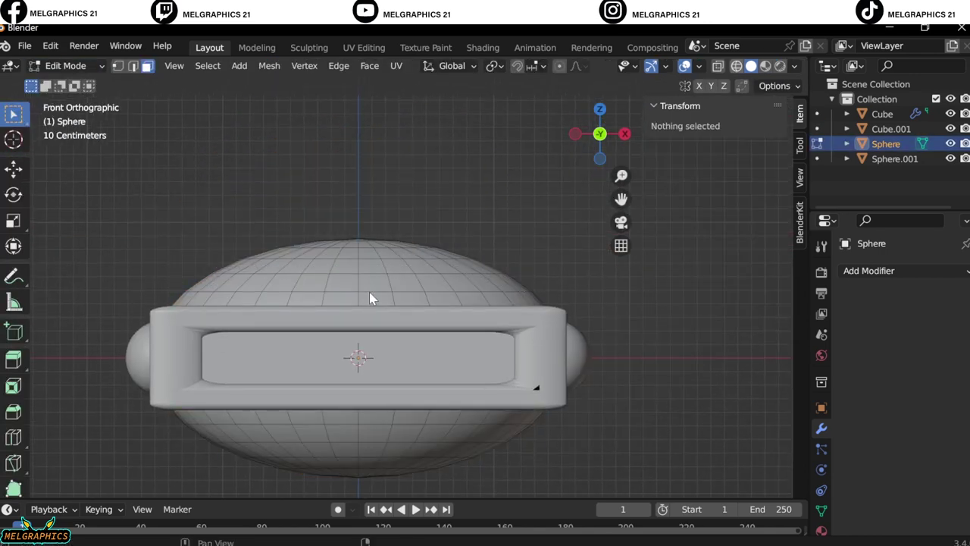
pyautogui.hotkey('shift', 'z')
pyautogui.scroll(2, 218, 212)
pyautogui.moveTo(99, 197); pyautogui.dragTo(584, 281)
pyautogui.moveTo(108, 221); pyautogui.dragTo(193, 342, button='middle')
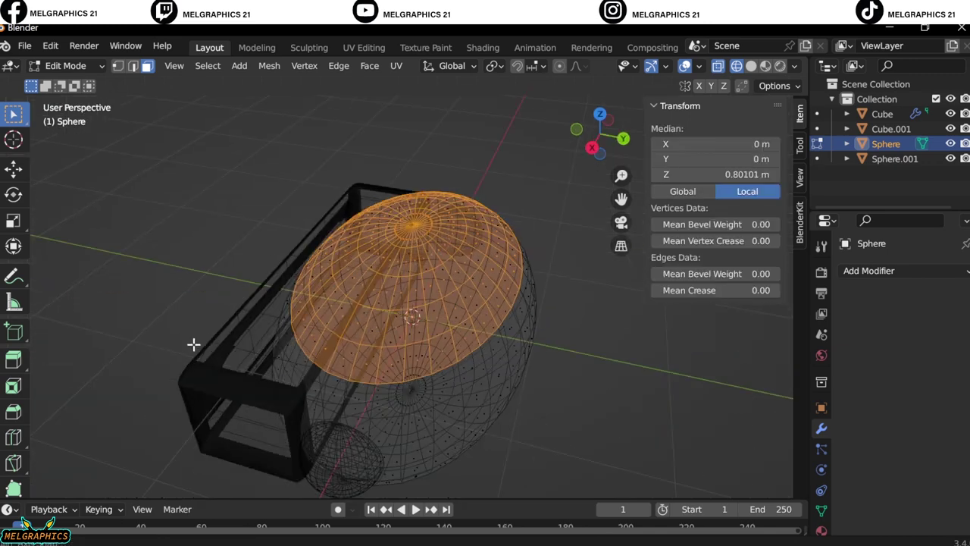
pyautogui.press('KP_1')
# - Separate the selected top into its own object, Sphere.002, and return to Object Mode
pyautogui.rightClick(455, 506)
pyautogui.click(525, 471)
pyautogui.hotkey('shift', 'z')
pyautogui.press('Tab')
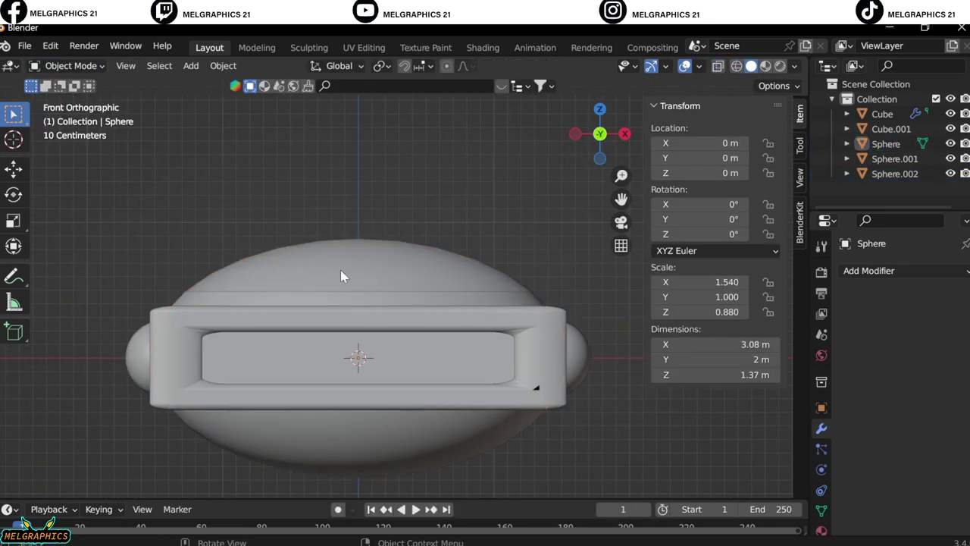
pyautogui.hotkey('shift', 'a')
# - Add a trial plane, raise it, shrink it to 0.148 scale and reposition it
pyautogui.click(450, 256)
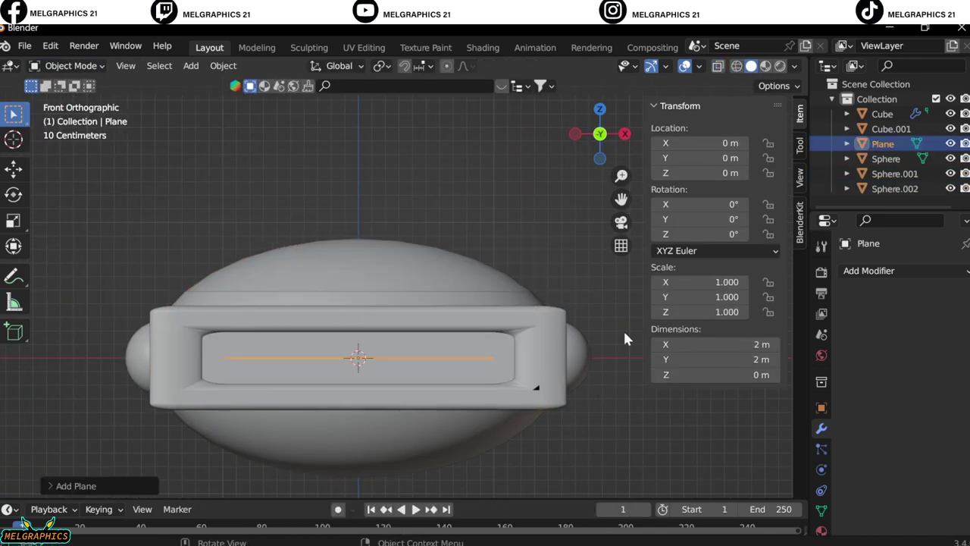
pyautogui.press('g')
pyautogui.press('z')
pyautogui.click(452, 233)
pyautogui.moveTo(453, 234); pyautogui.dragTo(424, 273, button='middle')
pyautogui.press('s')
pyautogui.click(389, 242)
pyautogui.press('KP_1')
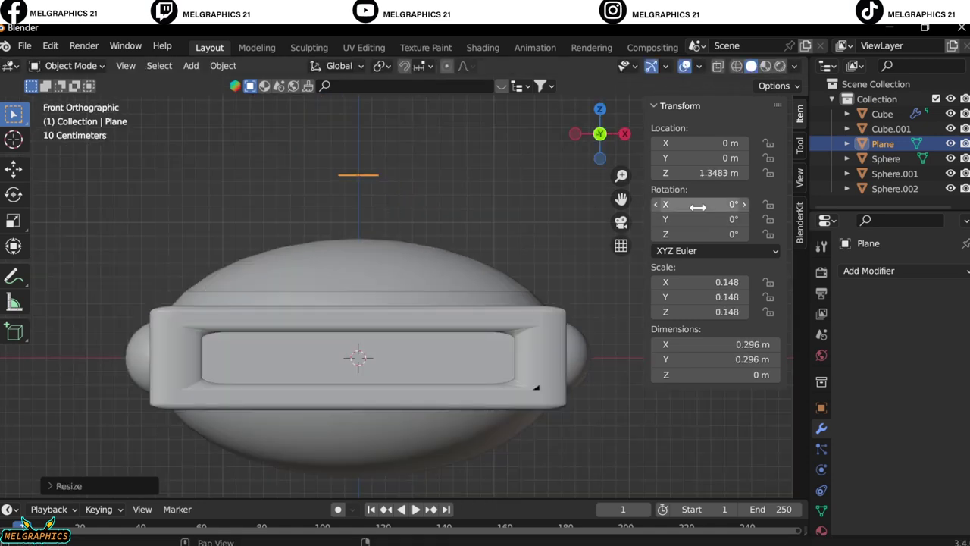
pyautogui.press('g')
pyautogui.click(424, 284)
# - Tilt the plane 24.6° around Y, shrink it to 0.105 and set it on the head
pyautogui.press('KP_3')
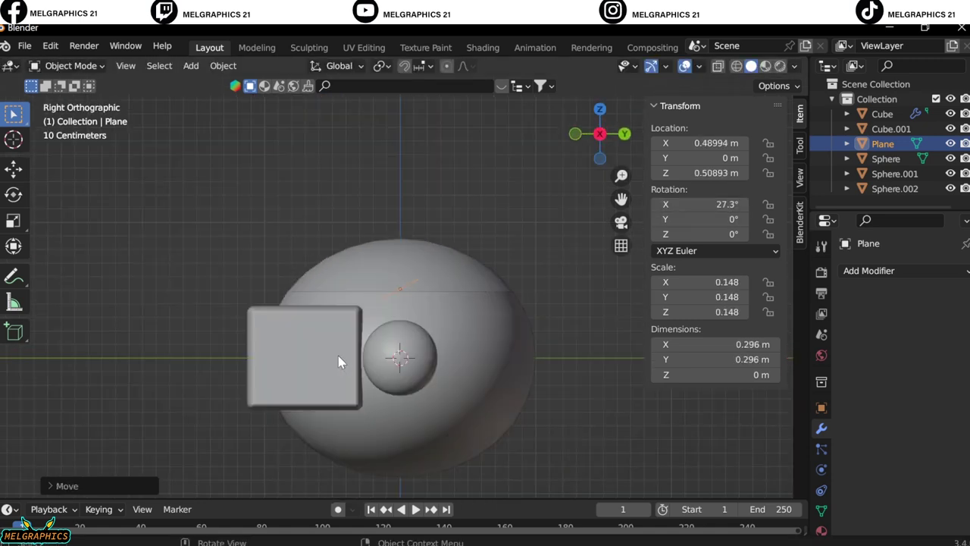
pyautogui.press('g')
pyautogui.press('y')
pyautogui.click(217, 336)
pyautogui.press('KP_1')
pyautogui.moveTo(696, 219); pyautogui.dragTo(750, 219)
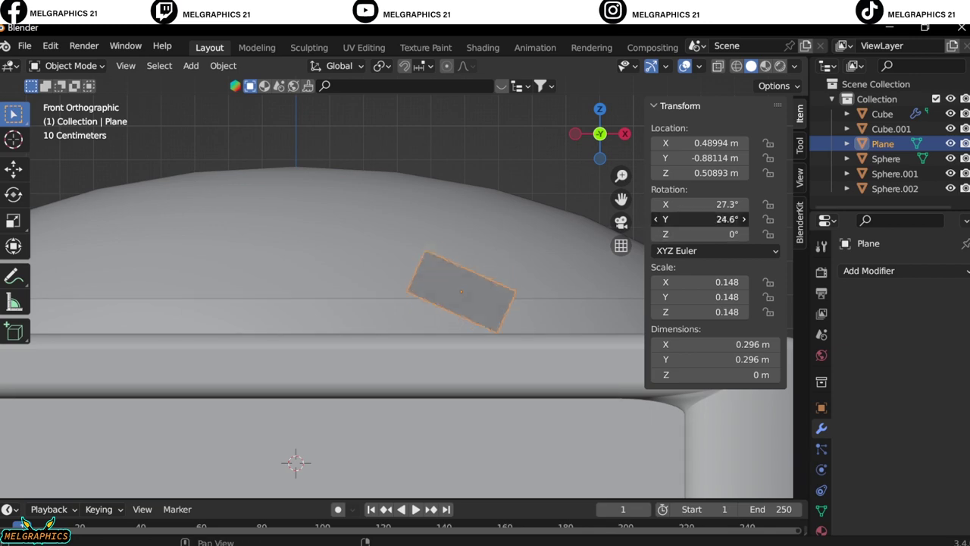
pyautogui.press('s')
pyautogui.click(530, 360)
pyautogui.press('KP_3')
pyautogui.moveTo(143, 336)
pyautogui.mouseDown(button='middle')
pyautogui.moveTo(230, 332)
pyautogui.moveTo(351, 353)
pyautogui.moveTo(386, 385)
pyautogui.moveTo(204, 321)
pyautogui.mouseUp(button='middle')
pyautogui.press('g')
pyautogui.click(210, 325)
# - Sculpt the plane's centre into a cone with the Grab brush, then delete the plane
pyautogui.click(71, 65)
pyautogui.click(75, 116)
pyautogui.click(14, 473)
pyautogui.press('KP_1')
pyautogui.moveTo(535, 315); pyautogui.dragTo(523, 295)
pyautogui.moveTo(522, 296)
pyautogui.mouseDown(button='middle')
pyautogui.moveTo(360, 293)
pyautogui.moveTo(195, 174)
pyautogui.moveTo(584, 281)
pyautogui.mouseUp(button='middle')
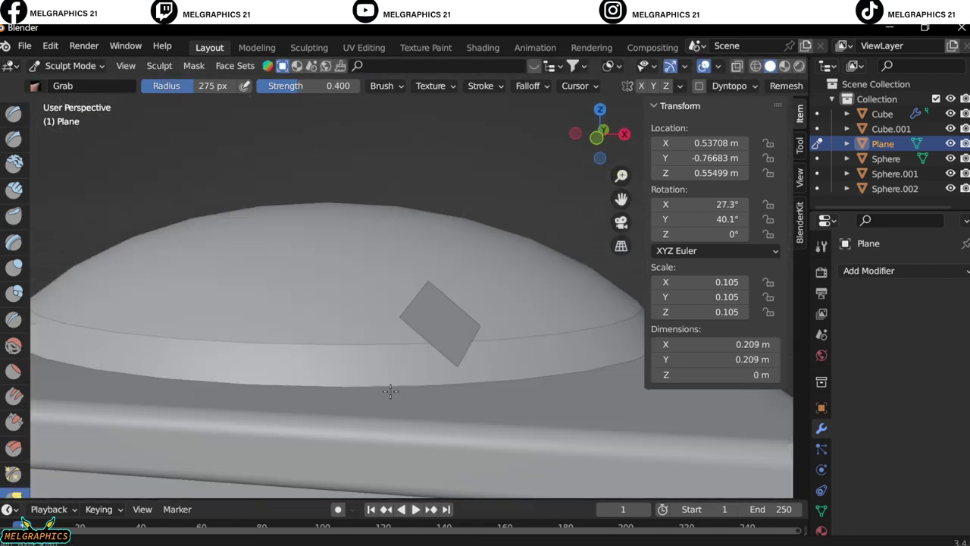
pyautogui.click(78, 66)
pyautogui.press('KP_1')
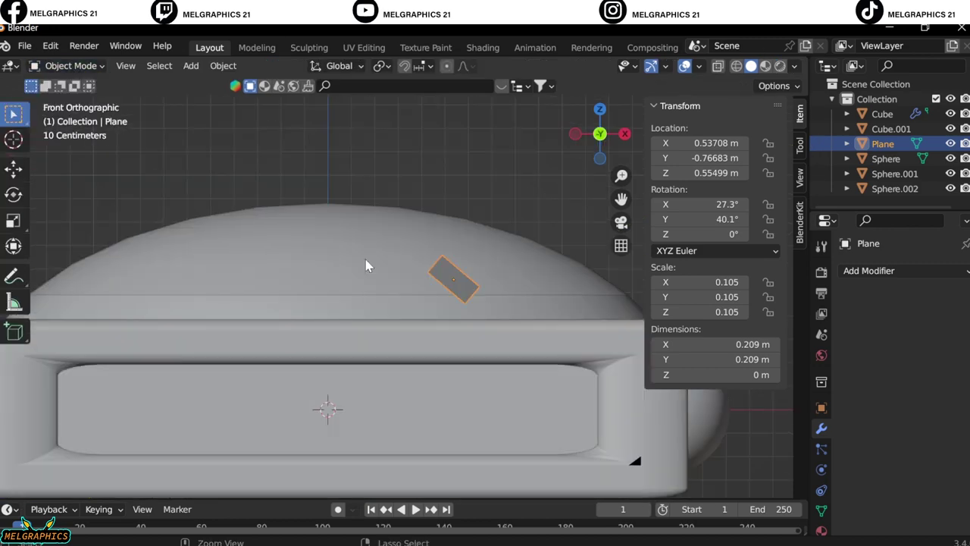
pyautogui.press('Delete')
# - Add a small cube (Cube.002) near the head's top right at the right depth
pyautogui.hotkey('shift', 'a')
pyautogui.click(531, 263)
pyautogui.press('s')
pyautogui.click(364, 379)
pyautogui.press('g')
pyautogui.click(456, 291)
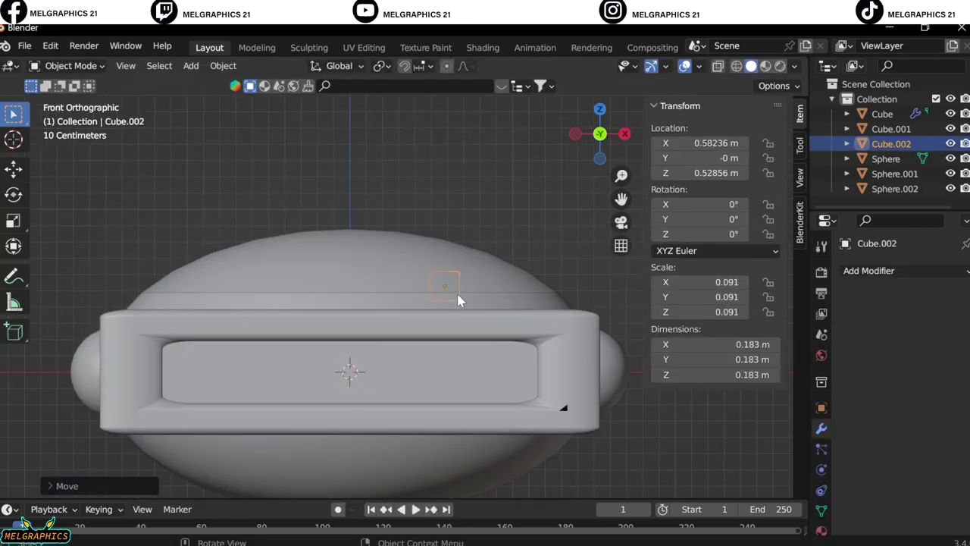
pyautogui.press('KP_3')
pyautogui.press('g')
pyautogui.click(333, 299)
# - Tilt the cube to follow the head's curve, about -42°, 6.6°, 14°
pyautogui.press('g')
pyautogui.moveTo(697, 204)
pyautogui.mouseDown()
pyautogui.moveTo(686, 204)
pyautogui.moveTo(712, 233)
pyautogui.moveTo(708, 219)
pyautogui.mouseUp()
pyautogui.click(480, 359)
pyautogui.press('KP_1')
pyautogui.press('g')
pyautogui.press('z')
pyautogui.click(558, 296)
# - Slide the cube front-to-back so it sits on the dome's surface
pyautogui.press('KP_3')
pyautogui.press('g')
pyautogui.press('y')
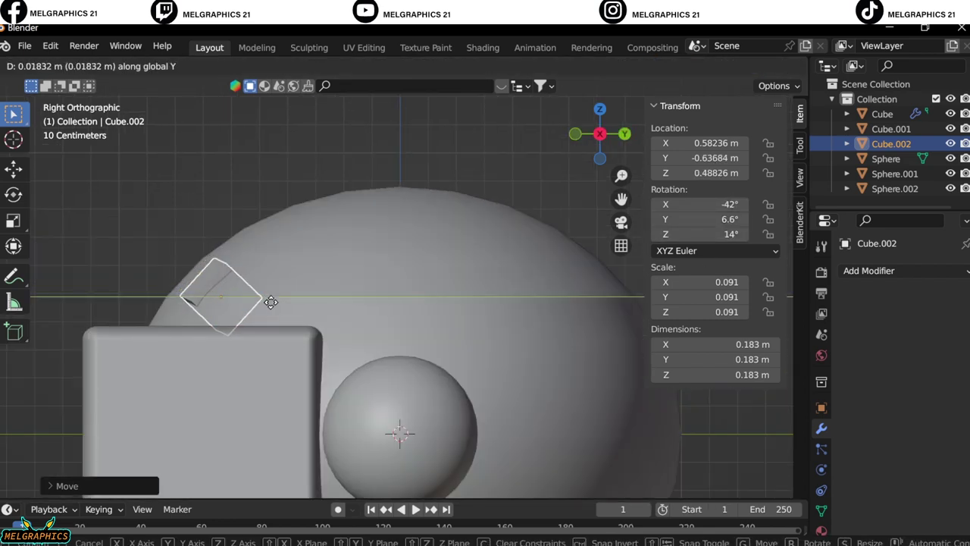
pyautogui.press('y')
pyautogui.click(270, 307)
pyautogui.moveTo(270, 316)
pyautogui.mouseDown(button='middle')
pyautogui.moveTo(413, 323)
pyautogui.moveTo(476, 303)
pyautogui.mouseUp(button='middle')
pyautogui.press('KP_1')
pyautogui.scroll(3, 485, 299)
pyautogui.scroll(-3, 488, 298)
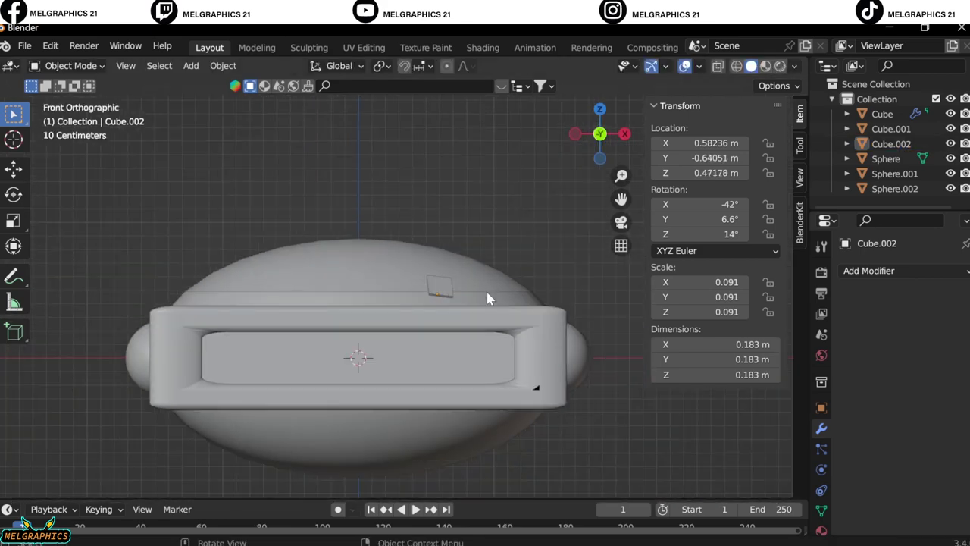
# - Add a UV sphere at 0.161 scale and place it on the head's front below the visor
pyautogui.hotkey('shift', 'a')
pyautogui.click(401, 331)
pyautogui.press('s')
pyautogui.click(396, 369)
pyautogui.press('g')
pyautogui.press('z')
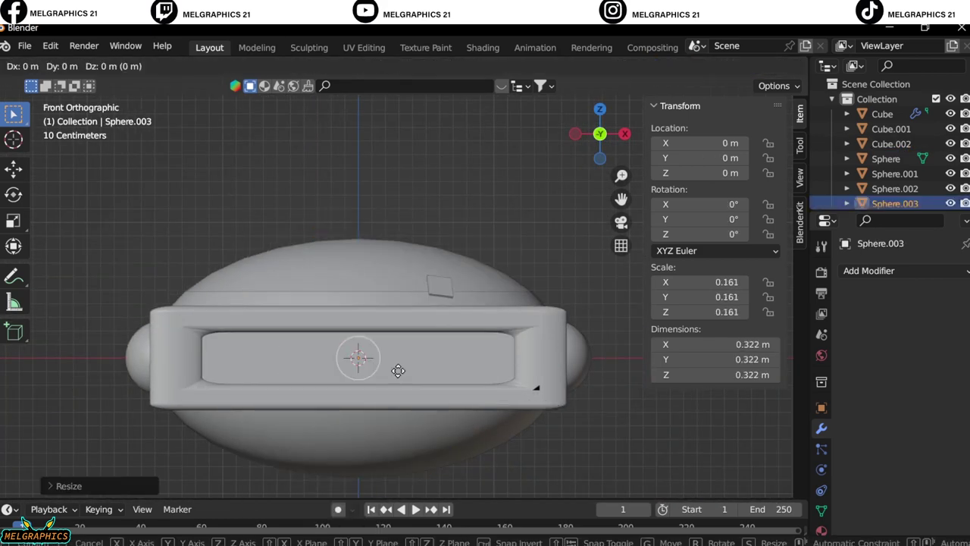
pyautogui.click(413, 462)
pyautogui.press('KP_3')
pyautogui.press('g')
pyautogui.press('y')
pyautogui.click(319, 446)
pyautogui.press('KP_1')
pyautogui.press('KP_Decimal')
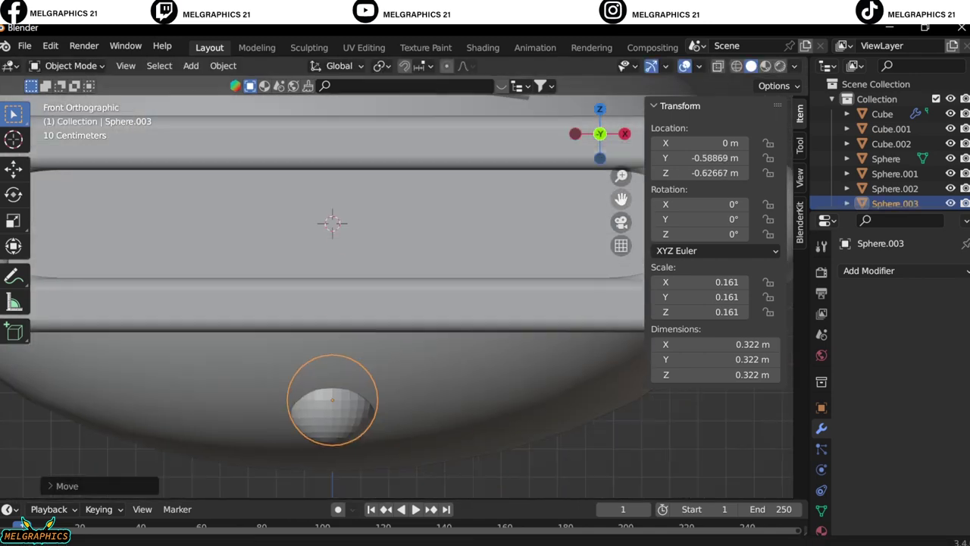
# - Sculpt the sphere with Snake Hook into a long shape, then bend it into a curve with Grab
pyautogui.click(70, 65)
pyautogui.click(65, 111)
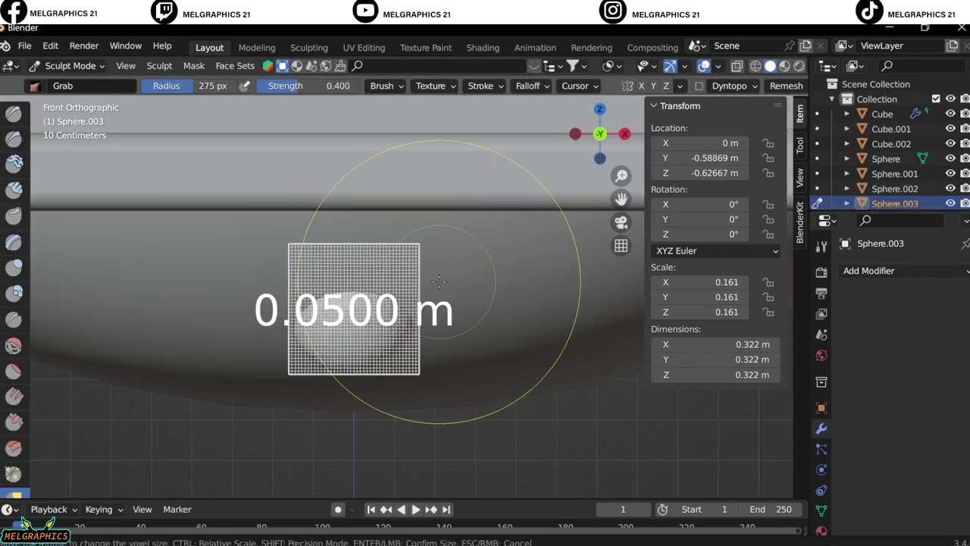
pyautogui.click(14, 432)
pyautogui.moveTo(356, 326); pyautogui.dragTo(485, 288)
pyautogui.press('g')
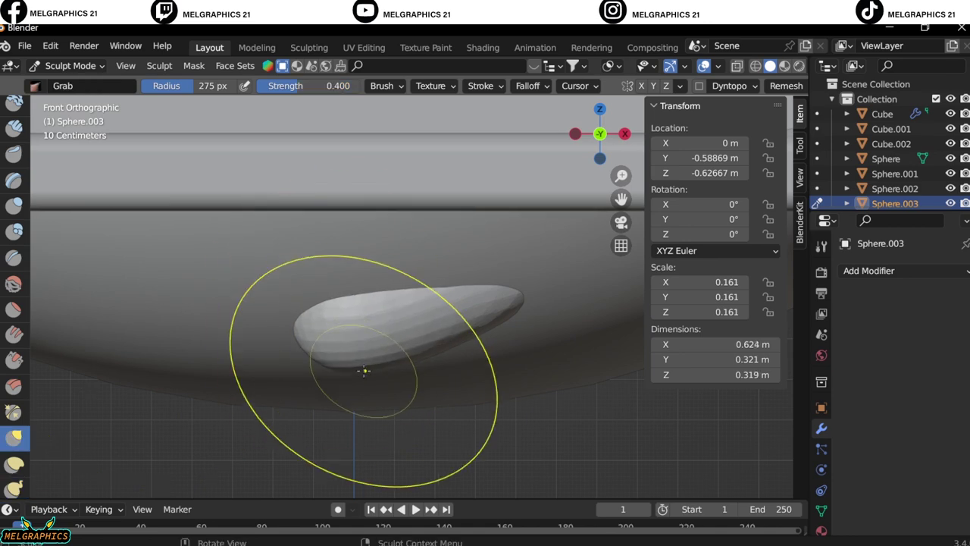
pyautogui.press('KP_3')
pyautogui.moveTo(220, 261); pyautogui.dragTo(417, 249, button='middle')
pyautogui.moveTo(417, 250); pyautogui.dragTo(379, 291)
pyautogui.moveTo(379, 292); pyautogui.dragTo(343, 294, button='middle')
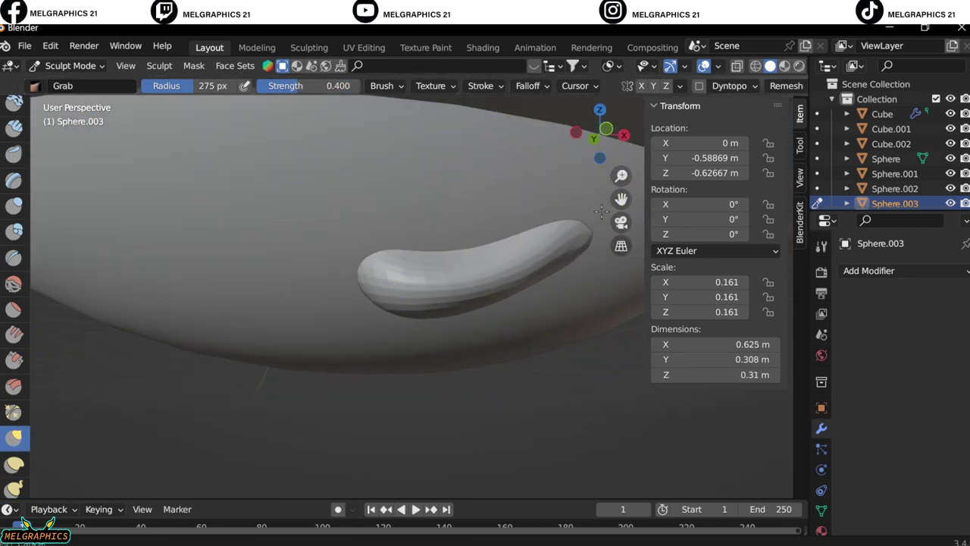
# - Shade the curved piece smooth and set it against the head's front like a mouth
pyautogui.moveTo(71, 65); pyautogui.dragTo(64, 80)
pyautogui.rightClick(462, 203)
pyautogui.click(424, 186)
pyautogui.click(70, 65)
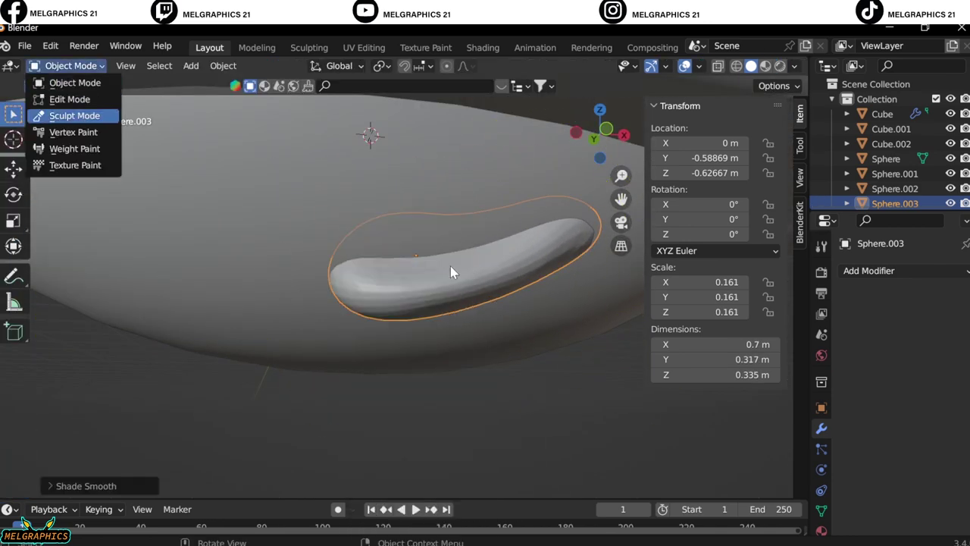
pyautogui.click(64, 111)
pyautogui.press('KP_1')
pyautogui.hotkey('ctrl', 'Tab')
pyautogui.press('KP_3')
pyautogui.press('g')
pyautogui.press('y')
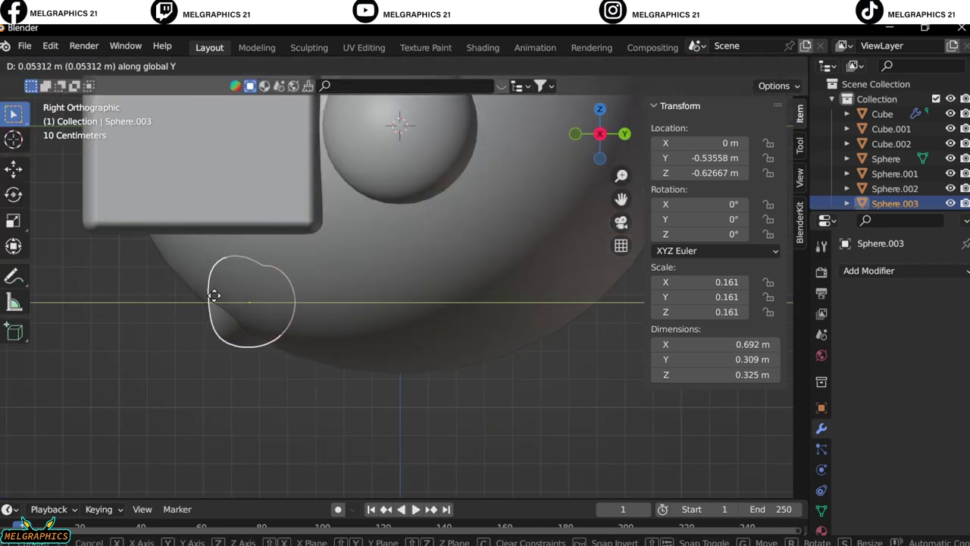
pyautogui.click(217, 292)
pyautogui.press('KP_1')
pyautogui.scroll(-1, 383, 311)
pyautogui.scroll(-1, 357, 250)
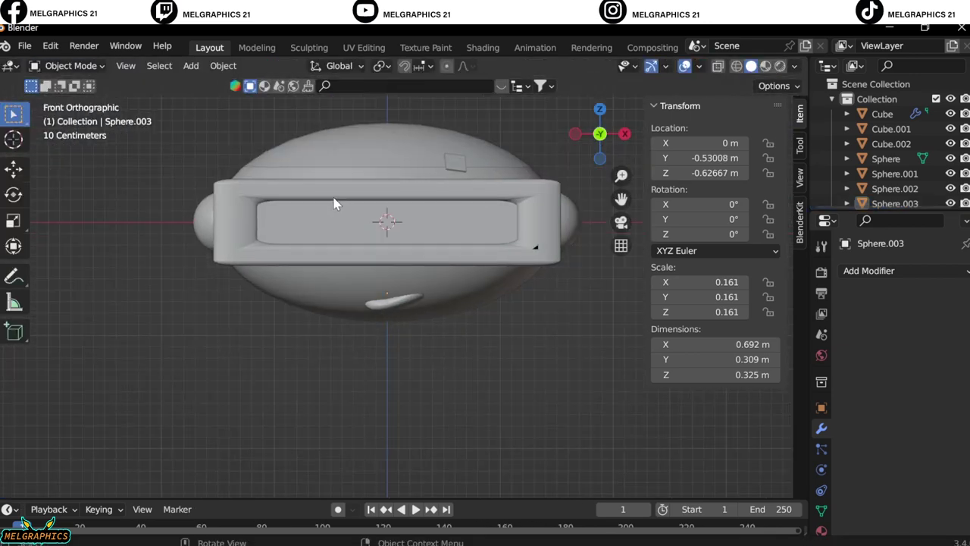
# - Add a UV sphere below the head and sculpt it into a tapered body
pyautogui.hotkey('shift', 'a')
pyautogui.click(390, 249)
pyautogui.press('g')
pyautogui.press('z')
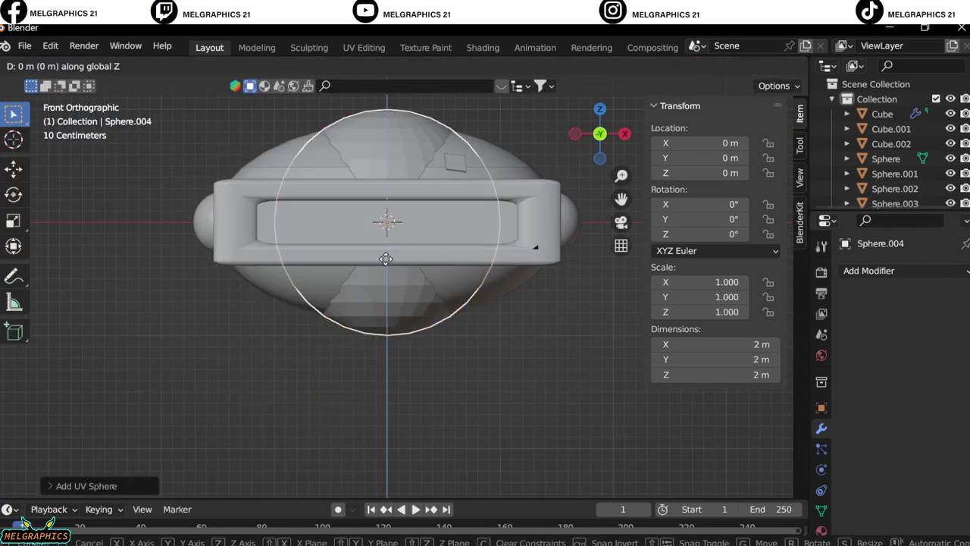
pyautogui.click(416, 421)
pyautogui.scroll(-1, 415, 420)
pyautogui.click(80, 66)
pyautogui.click(74, 115)
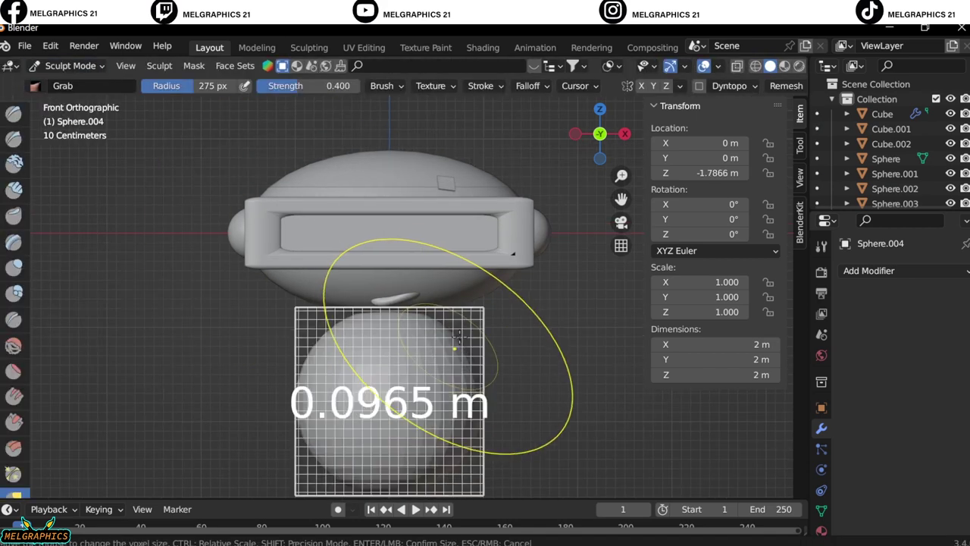
pyautogui.moveTo(419, 340); pyautogui.dragTo(422, 321)
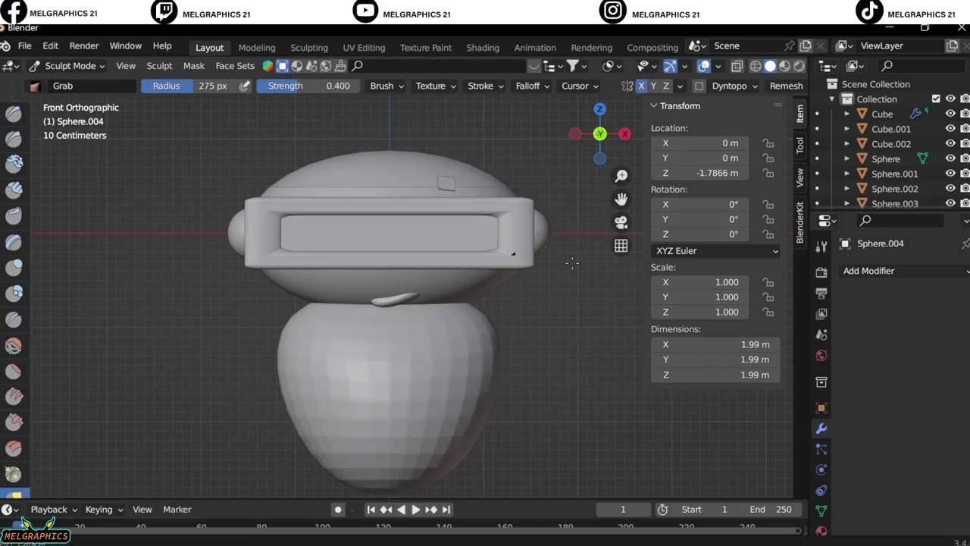
pyautogui.press('KP_3')
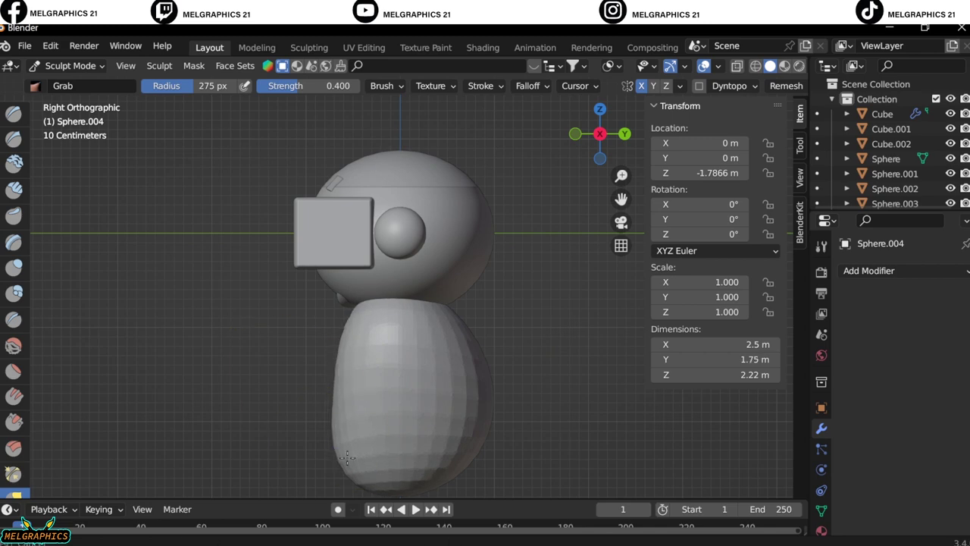
pyautogui.moveTo(347, 456)
pyautogui.mouseDown(button='middle')
pyautogui.moveTo(379, 357)
pyautogui.moveTo(509, 373)
pyautogui.moveTo(414, 366)
pyautogui.mouseUp(button='middle')
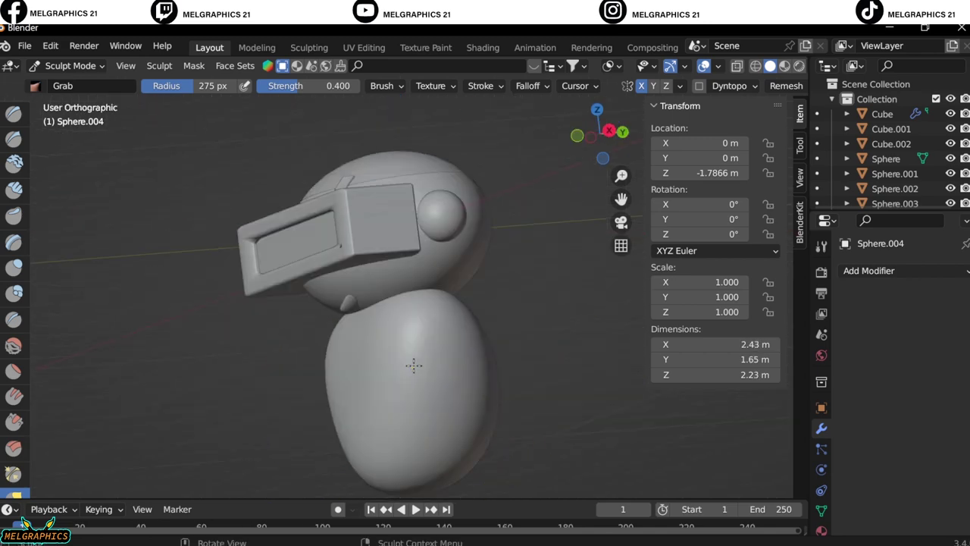
pyautogui.press('KP_1')
# - Return to Object Mode and lower the body sphere to its new height
pyautogui.click(68, 65)
pyautogui.click(76, 80)
pyautogui.click(405, 368)
pyautogui.press('KP_3')
pyautogui.press('KP_1')
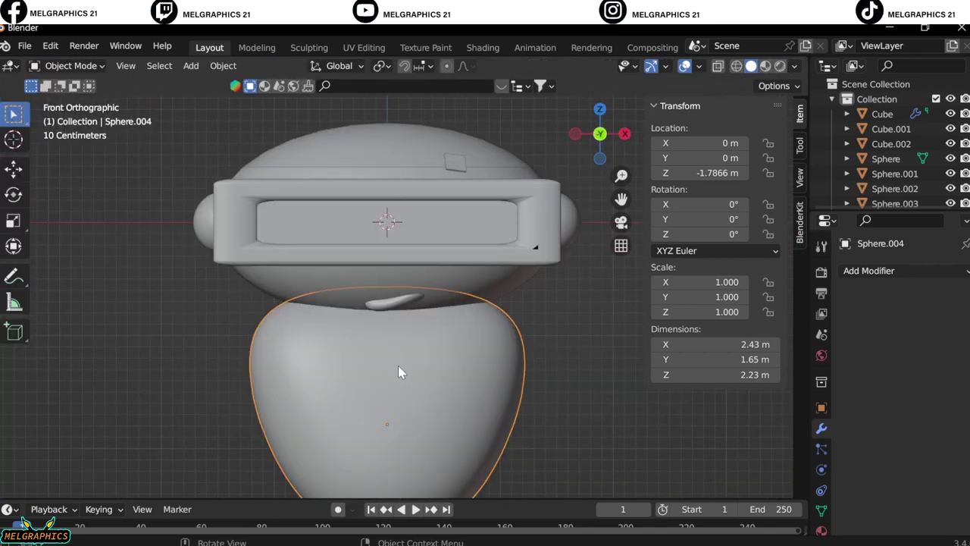
pyautogui.scroll(-1, 401, 371)
pyautogui.press('g')
pyautogui.press('z')
pyautogui.click(333, 251)
# - Add a cylinder neck, scale it to 0.289 and lower it to Z -0.946 under the head
pyautogui.hotkey('shift', 'a')
pyautogui.click(447, 333)
pyautogui.press('g')
pyautogui.press('z')
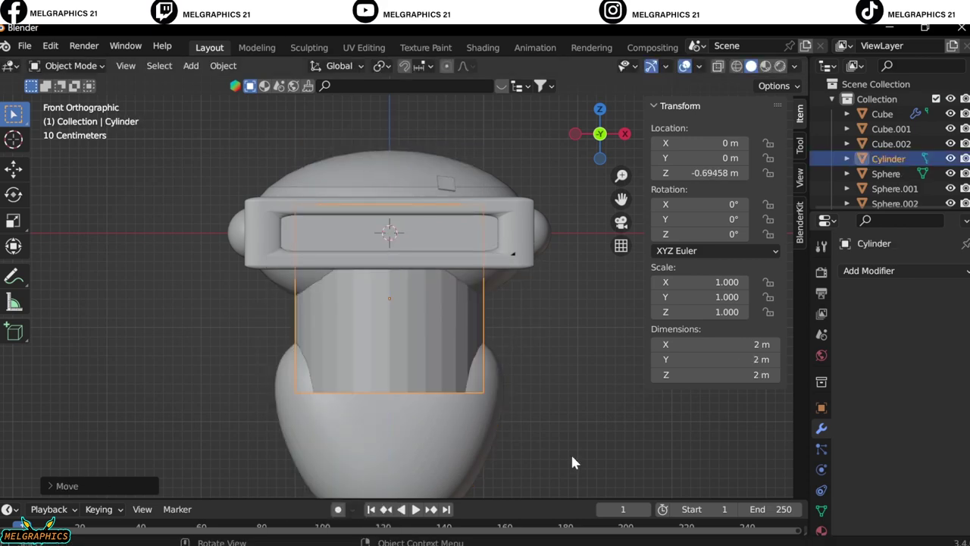
pyautogui.press('s')
pyautogui.press('KP_3')
pyautogui.click(477, 375)
pyautogui.press('g')
pyautogui.press('z')
pyautogui.click(472, 398)
pyautogui.press('KP_1')
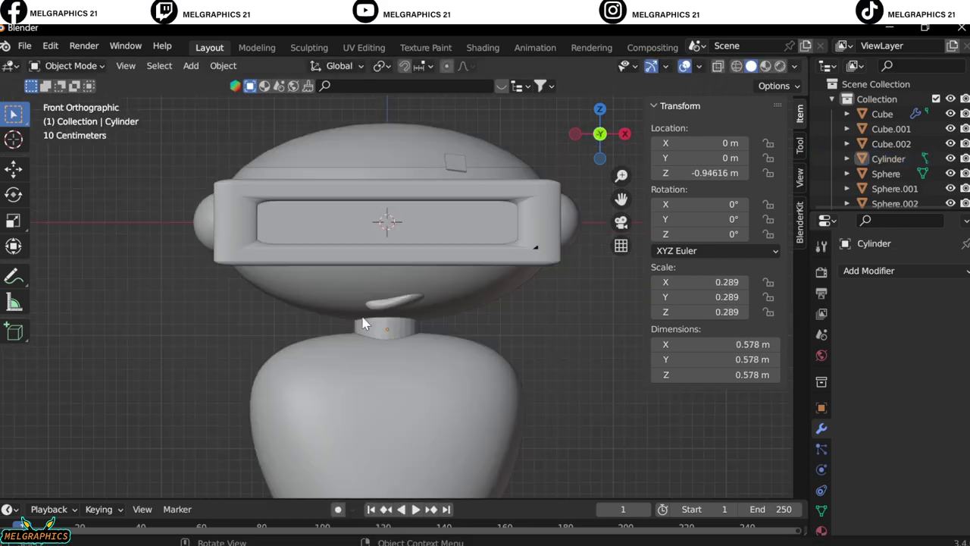
# - Orbit around the robot to check the neck between the head and body
pyautogui.scroll(3, 363, 324)
pyautogui.rightClick(359, 251)
pyautogui.click(335, 249)
pyautogui.scroll(-4, 208, 334)
pyautogui.moveTo(208, 334)
pyautogui.mouseDown(button='middle')
pyautogui.moveTo(341, 406)
pyautogui.moveTo(386, 386)
pyautogui.mouseUp(button='middle')
pyautogui.press('KP_1')
pyautogui.scroll(3, 381, 411)
# - Add a horizontal loop cut across the lower body sphere in Edit Mode
pyautogui.scroll(1, 391, 361)
pyautogui.click(391, 361)
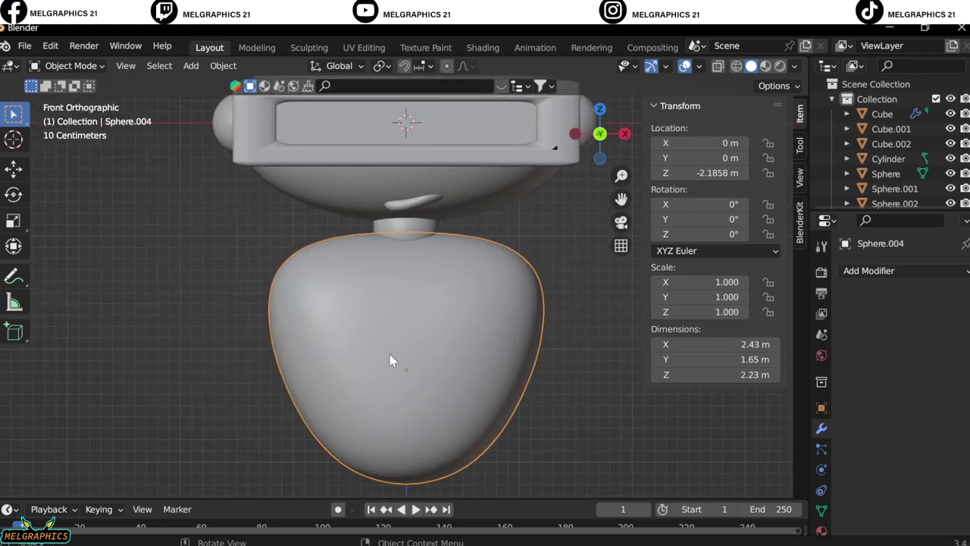
pyautogui.press('Tab')
pyautogui.click(12, 396)
pyautogui.click(410, 366)
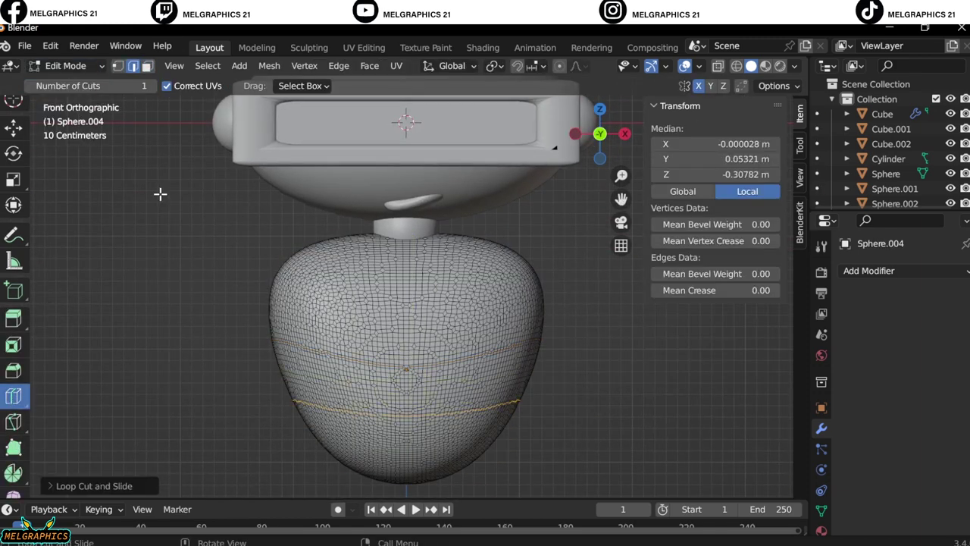
# - Box-select a horizontal face band in X-ray local view and separate it from the body
pyautogui.press('w')
pyautogui.moveTo(326, 393); pyautogui.dragTo(328, 394)
pyautogui.scroll(3, 427, 438)
pyautogui.hotkey('alt', 'z')
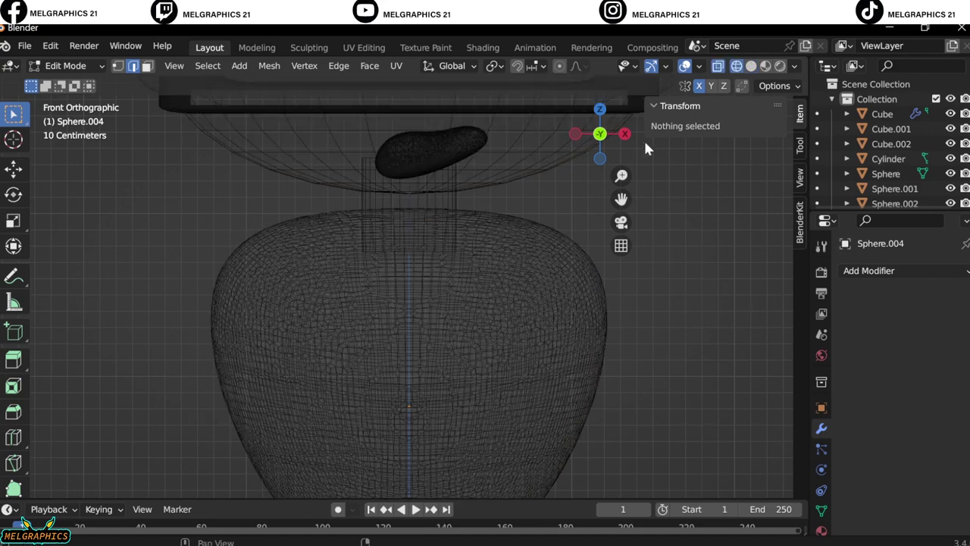
pyautogui.press('KP_Divide')
pyautogui.moveTo(208, 282); pyautogui.dragTo(663, 368)
pyautogui.hotkey('ctrl', 'e')
pyautogui.click(356, 364)
pyautogui.hotkey('alt', 'a')
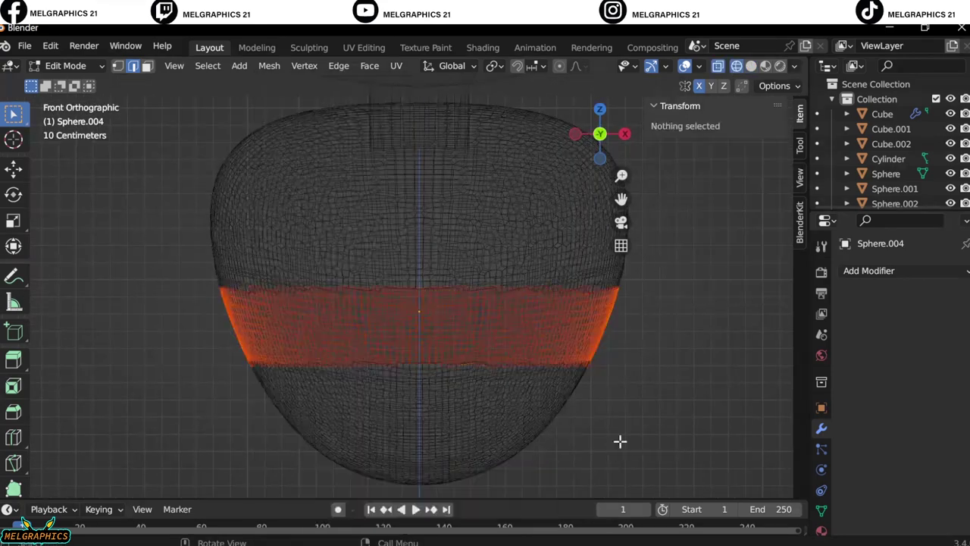
pyautogui.press('Tab')
pyautogui.press('KP_Divide')
pyautogui.hotkey('alt', 'z')
# - Delete the small piece sitting under the robot's head
pyautogui.scroll(4, 448, 328)
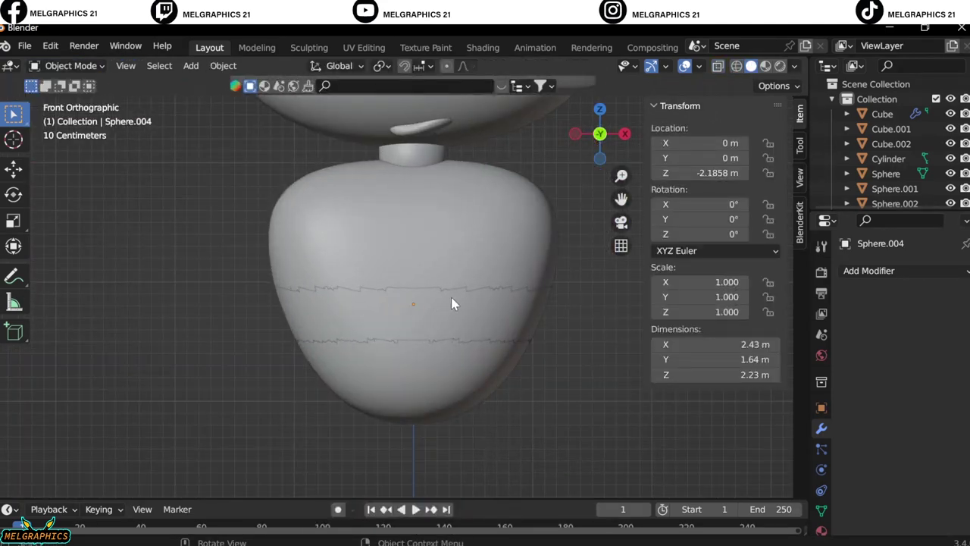
pyautogui.keyDown('shift'); pyautogui.moveTo(425, 189); pyautogui.dragTo(389, 330, button='middle'); pyautogui.keyUp('shift')
pyautogui.click(390, 281)
pyautogui.press('Delete')
pyautogui.scroll(-4, 558, 315)
pyautogui.scroll(2, 485, 235)
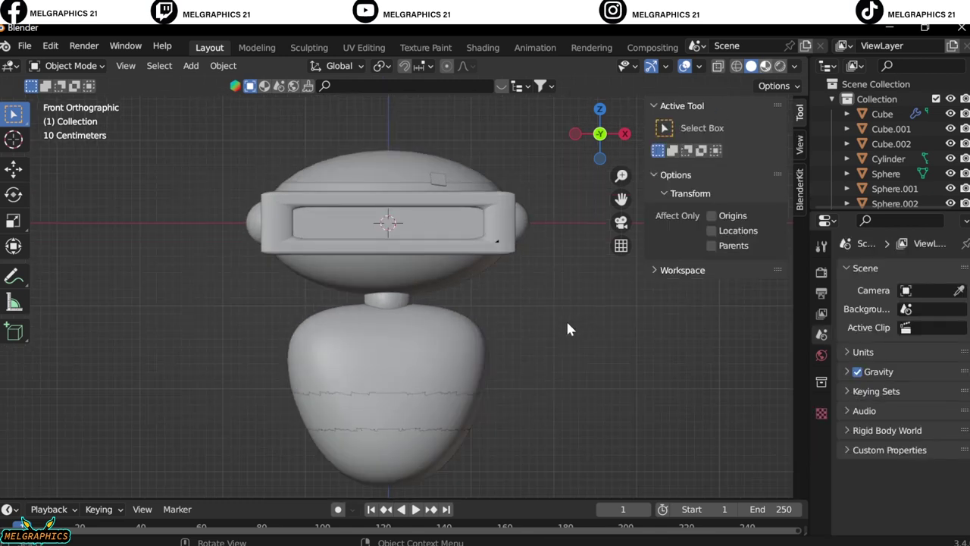
# - Switch to Material Preview shading and show the Sphere.004 body's material settings
pyautogui.press('z')
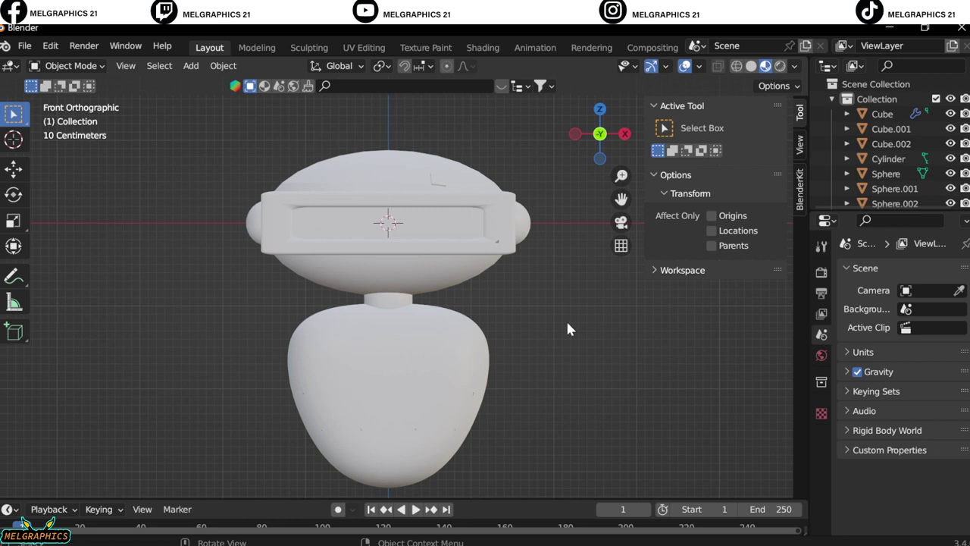
pyautogui.hotkey('ctrl', 'z')
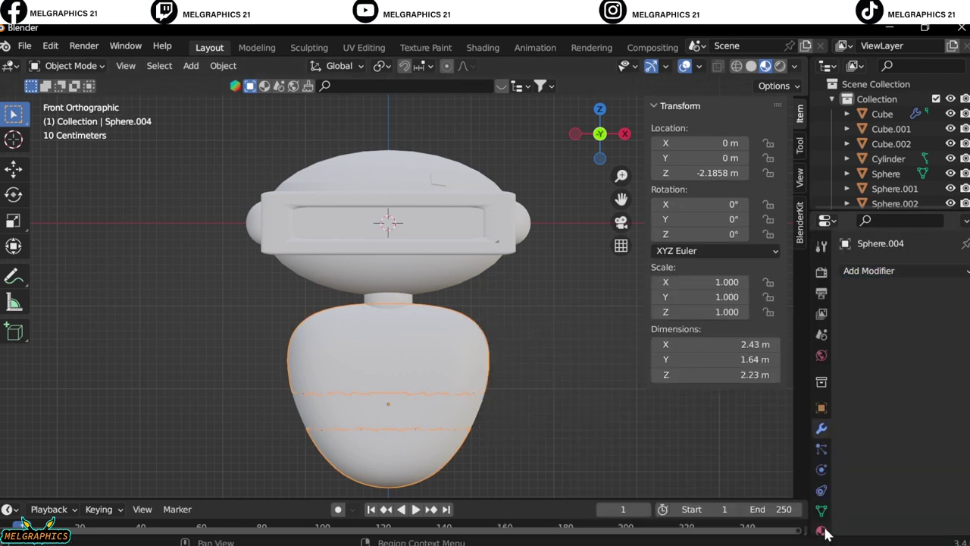
pyautogui.click(823, 531)
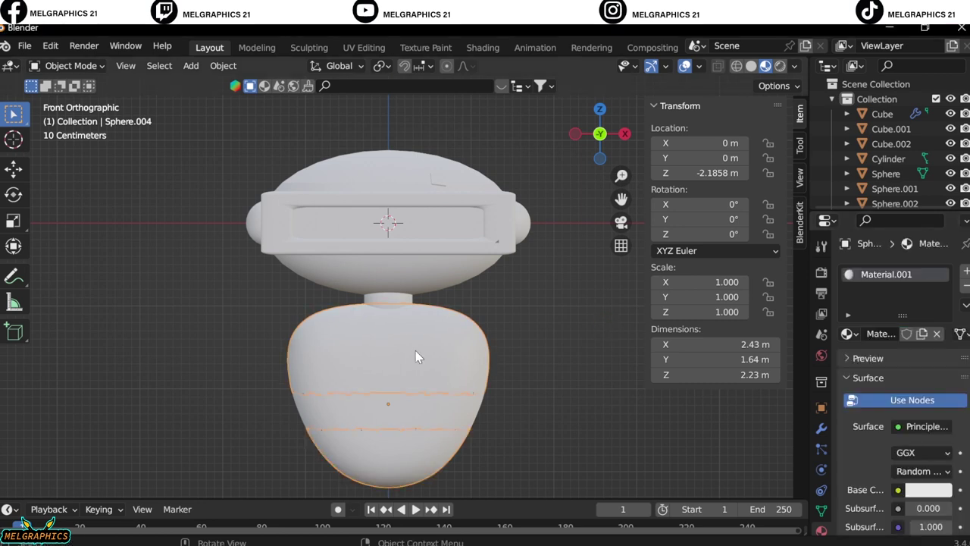
# - Colour the body mint green and give the head a new green material with value 0.805
pyautogui.click(928, 490)
pyautogui.moveTo(876, 329); pyautogui.dragTo(861, 303)
pyautogui.moveTo(940, 281); pyautogui.dragTo(940, 300)
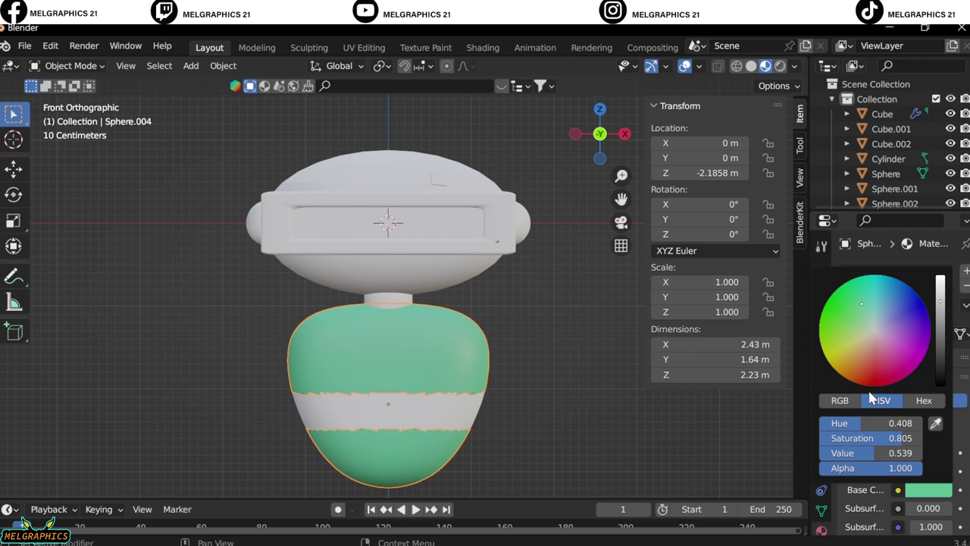
pyautogui.click(409, 288)
pyautogui.click(920, 331)
pyautogui.click(926, 491)
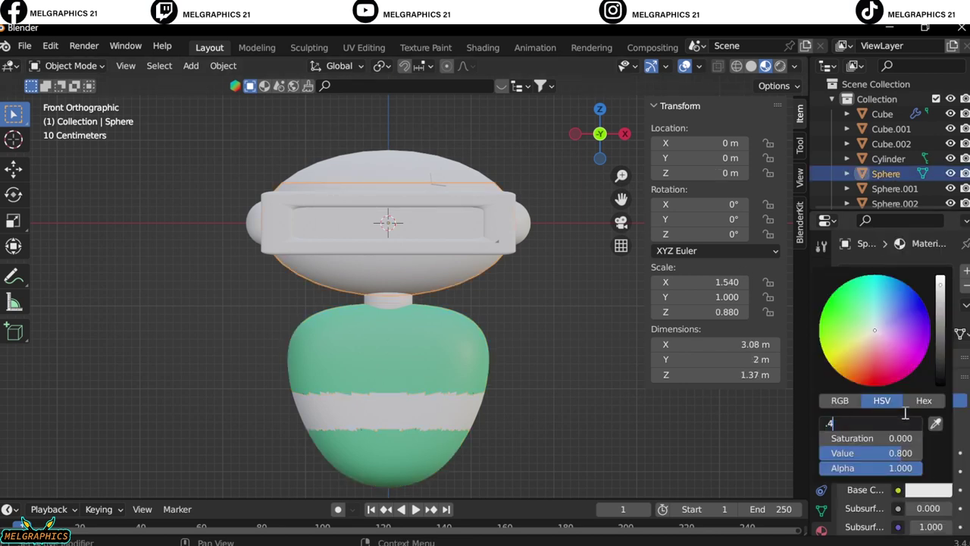
pyautogui.write('0.805')
pyautogui.click(909, 452)
pyautogui.write('.5')
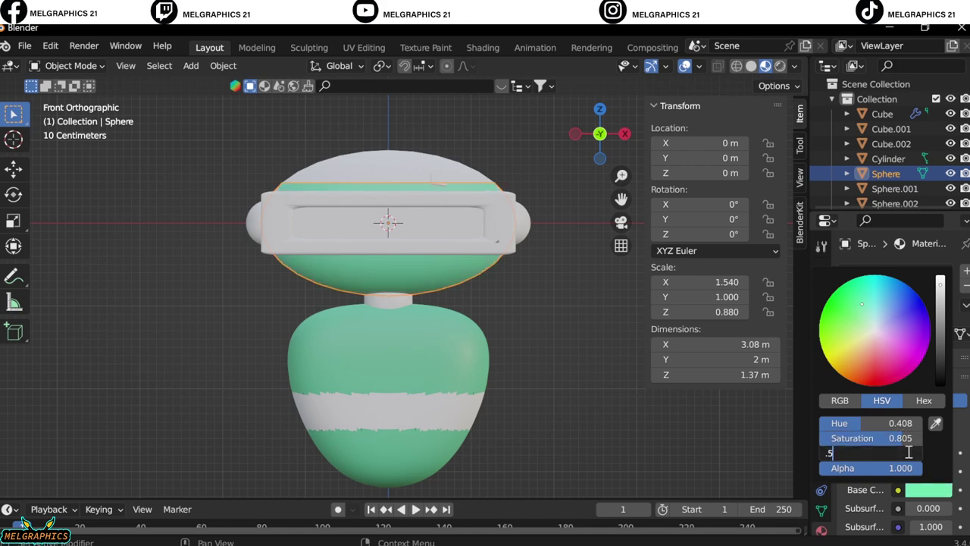
pyautogui.press('Return')
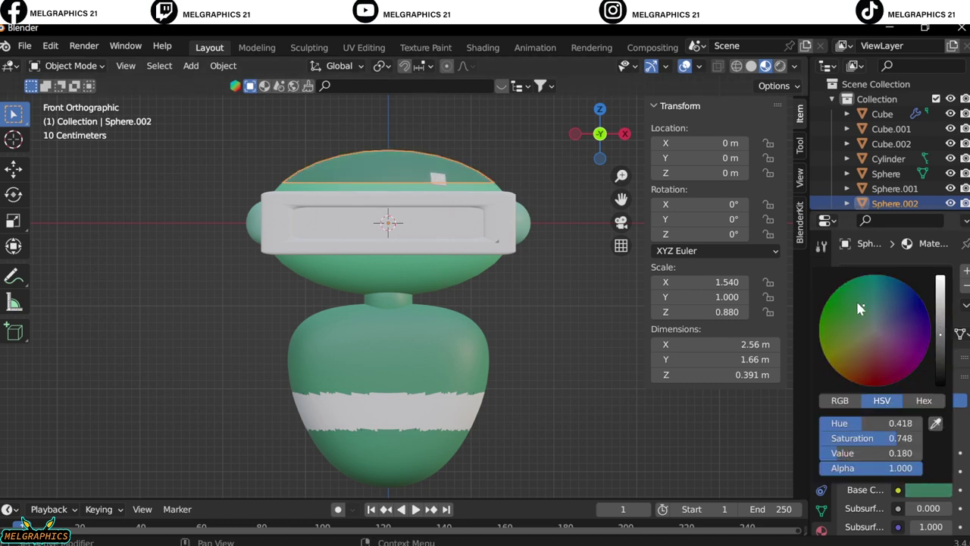
# - Colour the body band darker green and the visor frame dark teal
pyautogui.click(464, 407)
pyautogui.click(928, 489)
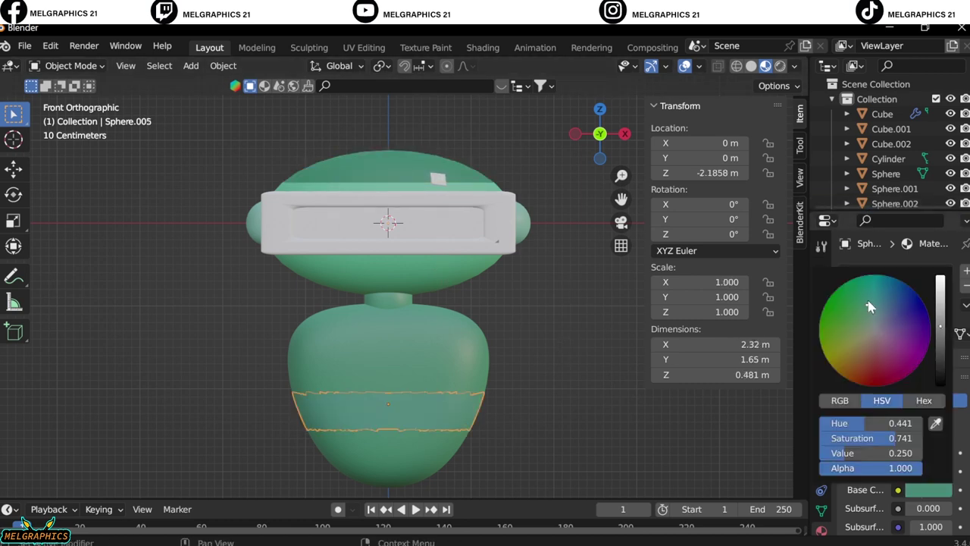
pyautogui.click(570, 366)
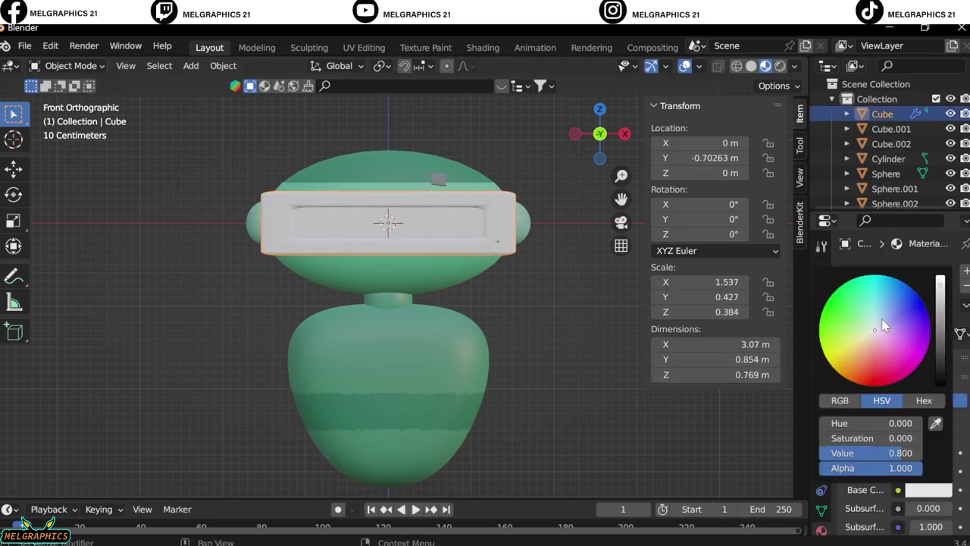
pyautogui.moveTo(886, 303); pyautogui.dragTo(864, 288)
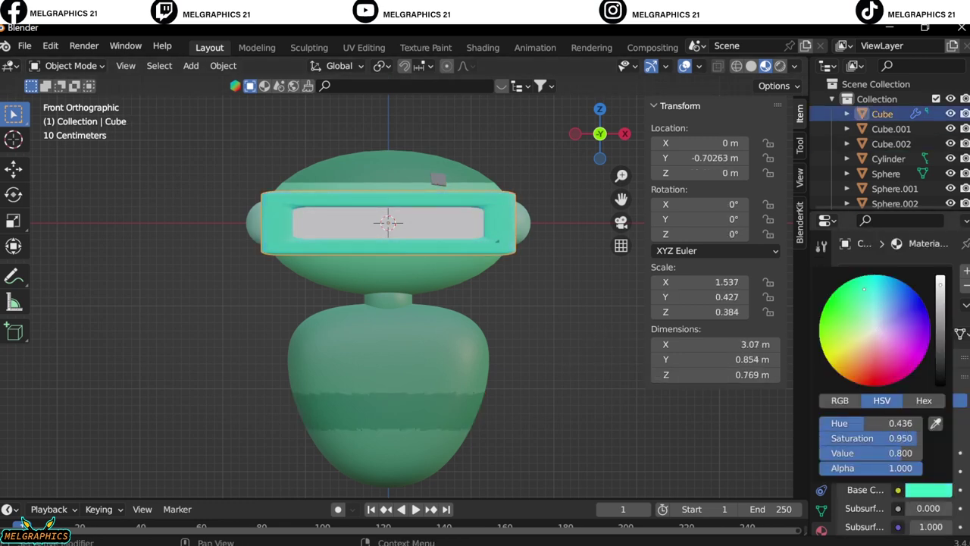
pyautogui.moveTo(900, 453); pyautogui.dragTo(864, 453)
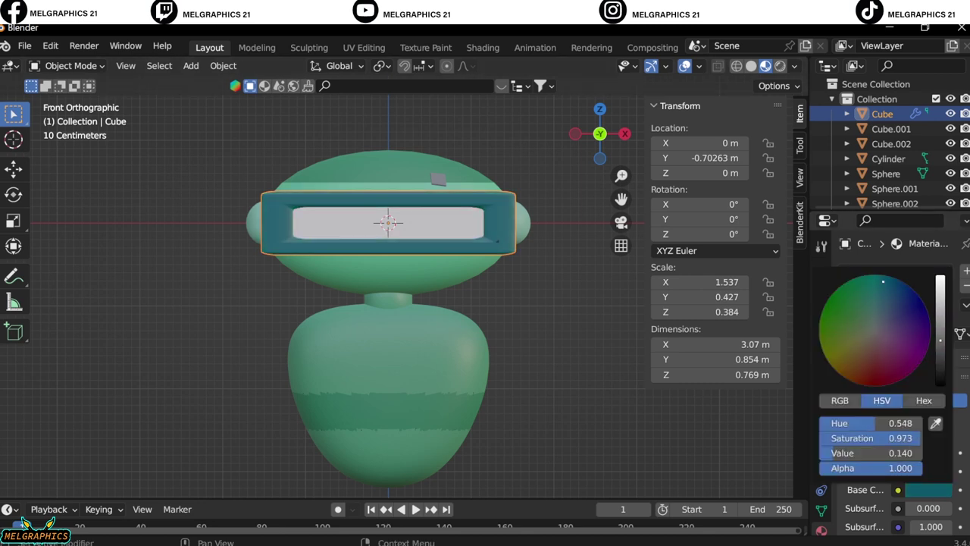
pyautogui.click(429, 222)
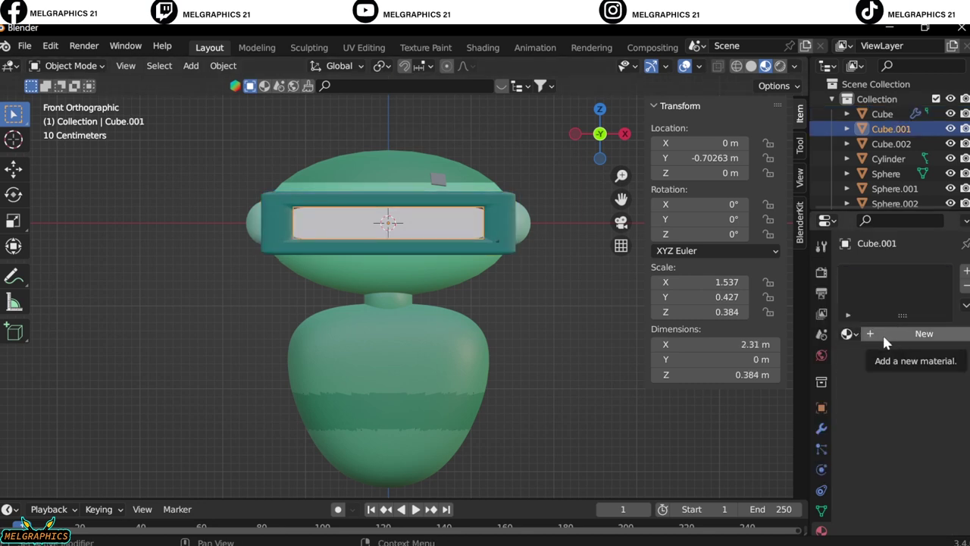
# - Give the visor screen Cube.001 a new cyan Emission material, Material.009
pyautogui.click(884, 338)
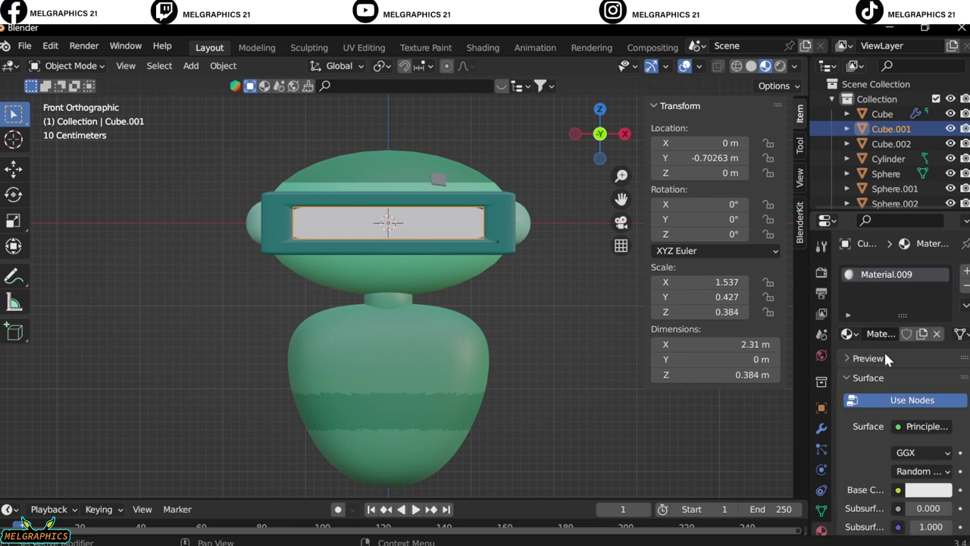
pyautogui.click(872, 377)
pyautogui.click(872, 378)
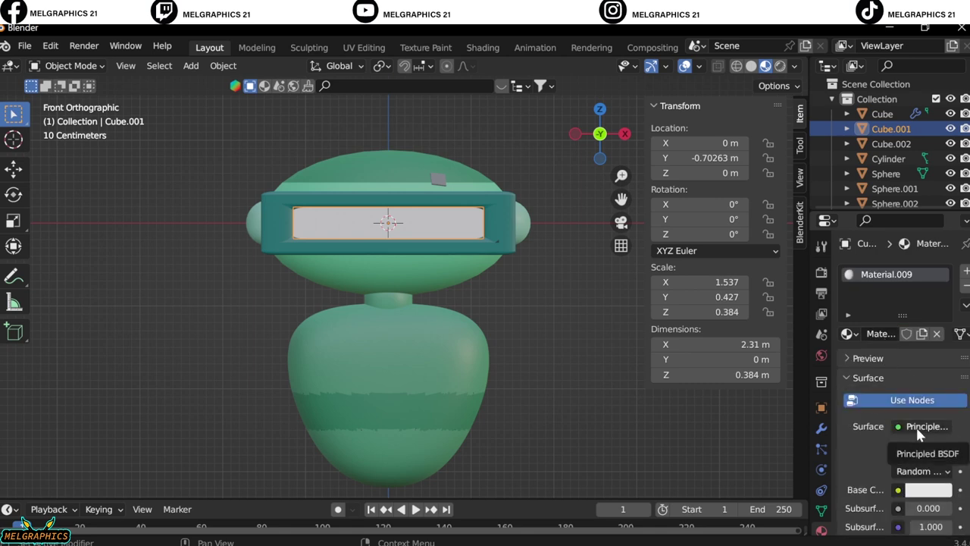
pyautogui.click(916, 425)
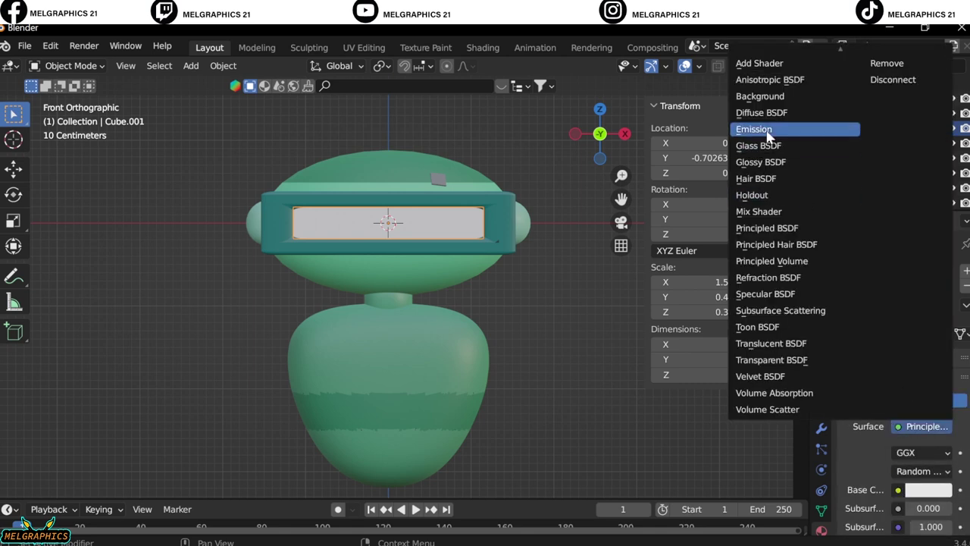
pyautogui.click(767, 130)
pyautogui.click(928, 453)
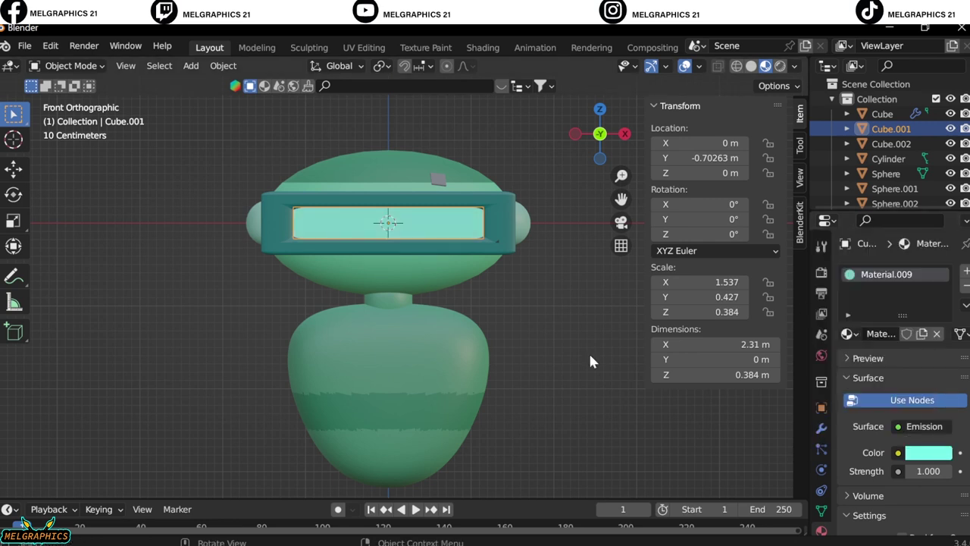
pyautogui.click(821, 271)
# - Enable screen space reflections with refraction and ambient occlusion in the render settings
pyautogui.scroll(-1, 854, 356)
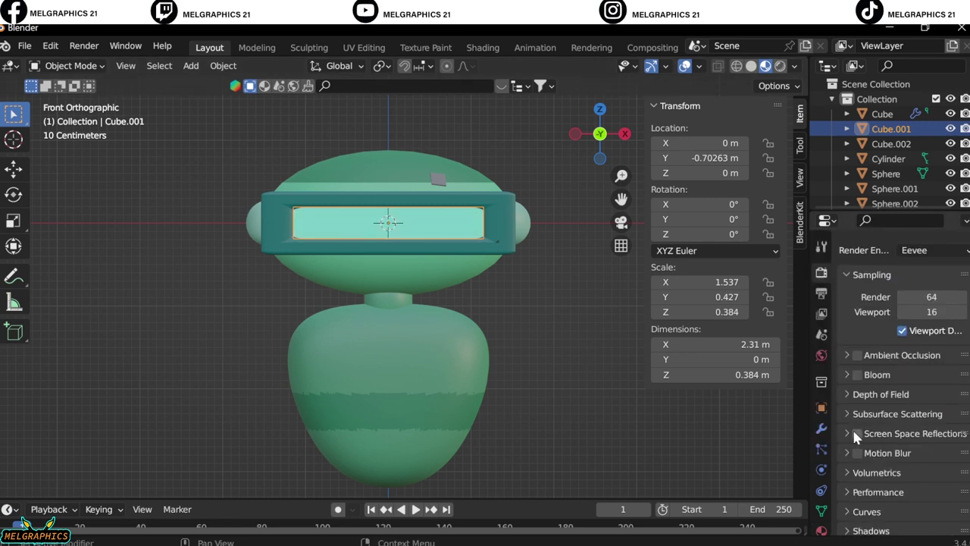
pyautogui.click(857, 434)
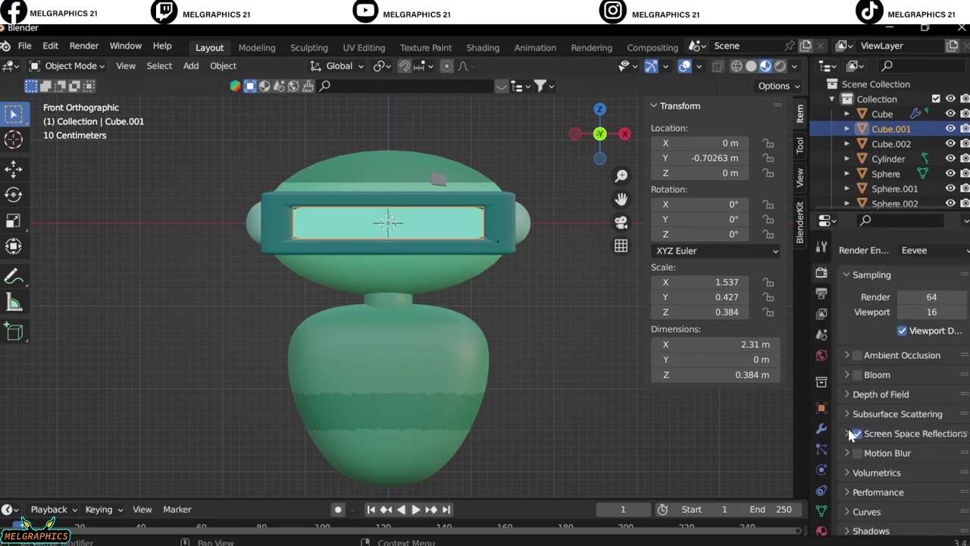
pyautogui.click(849, 433)
pyautogui.click(897, 456)
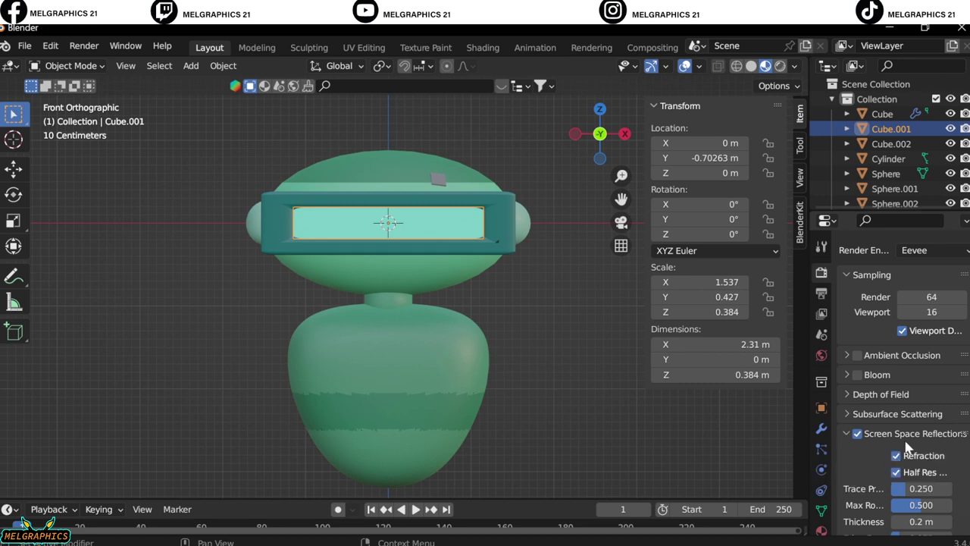
pyautogui.click(906, 438)
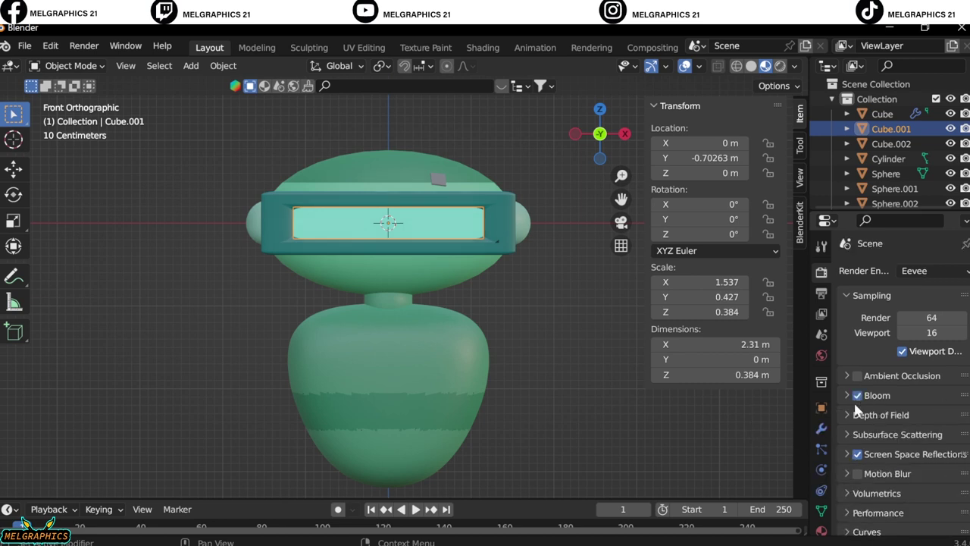
pyautogui.scroll(-3, 857, 410)
pyautogui.click(865, 450)
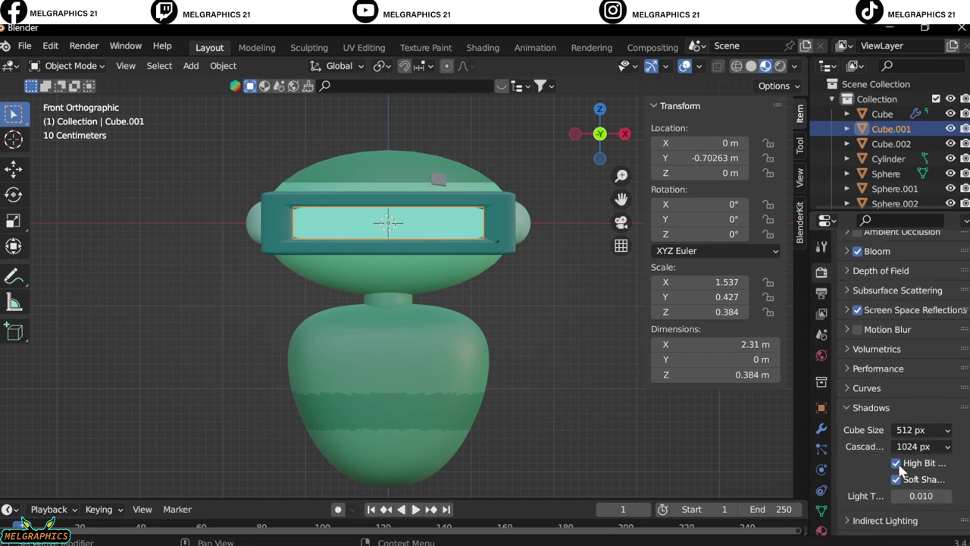
pyautogui.click(857, 273)
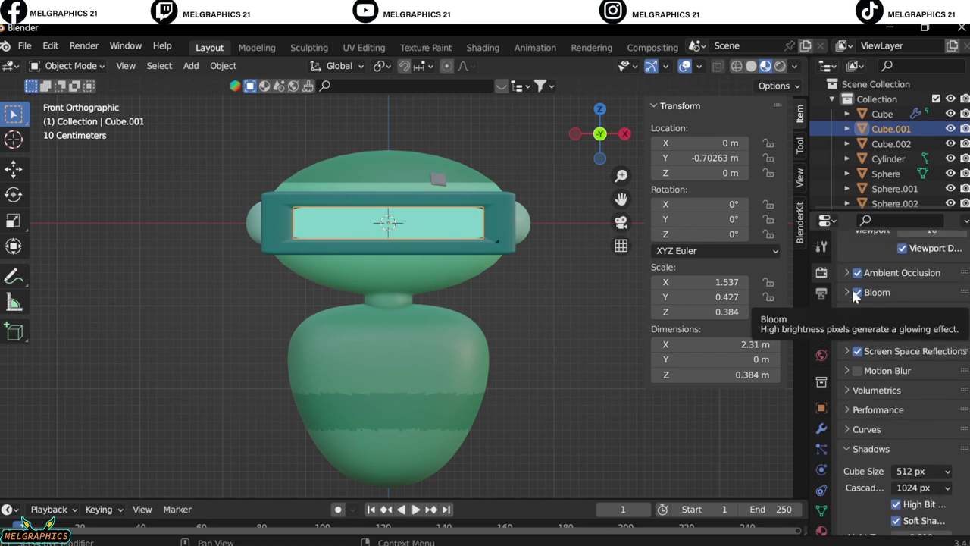
pyautogui.click(846, 273)
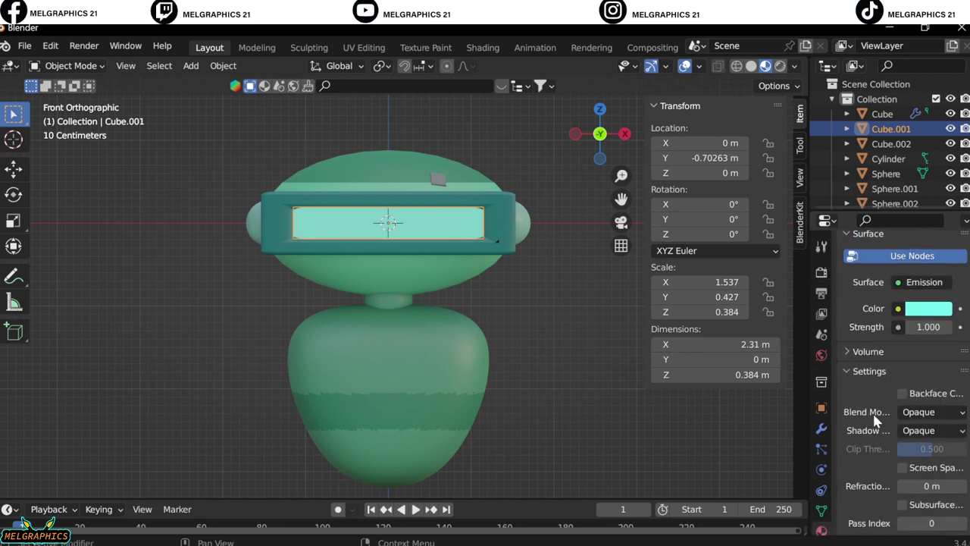
# - Raise the visor's emission strength to 4
pyautogui.moveTo(929, 327); pyautogui.dragTo(936, 331)
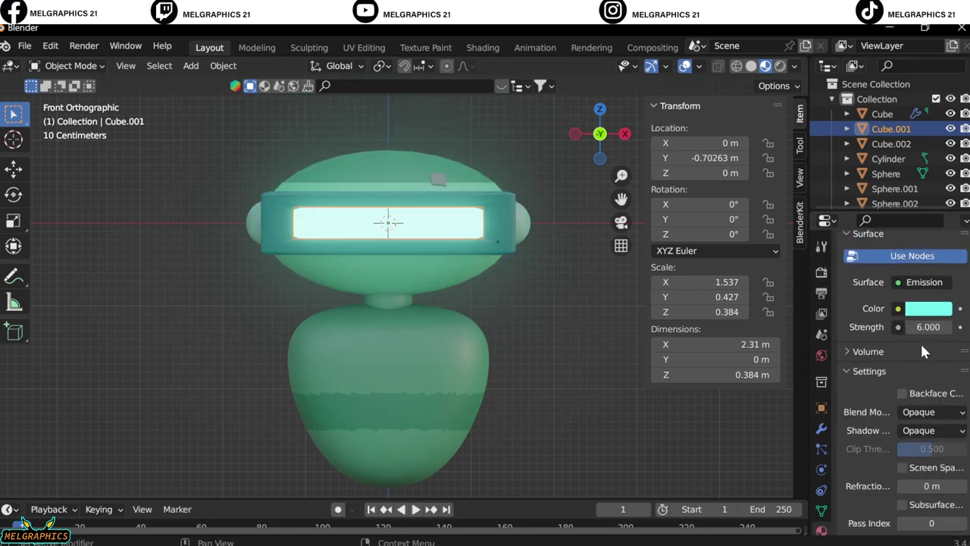
pyautogui.write('4.000')
pyautogui.press('Return')
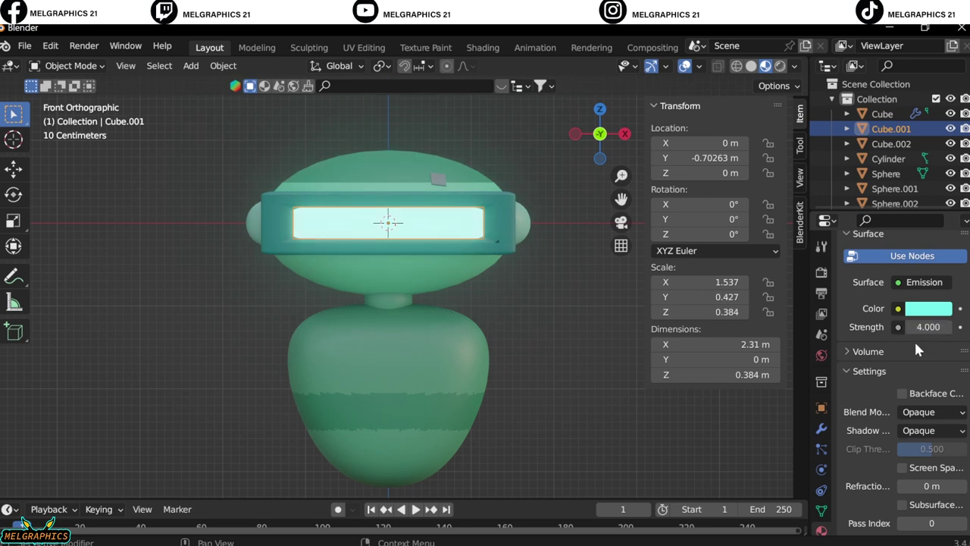
pyautogui.click(424, 356)
# - Set the robot body sphere's Metallic value to 0
pyautogui.scroll(-2, 892, 424)
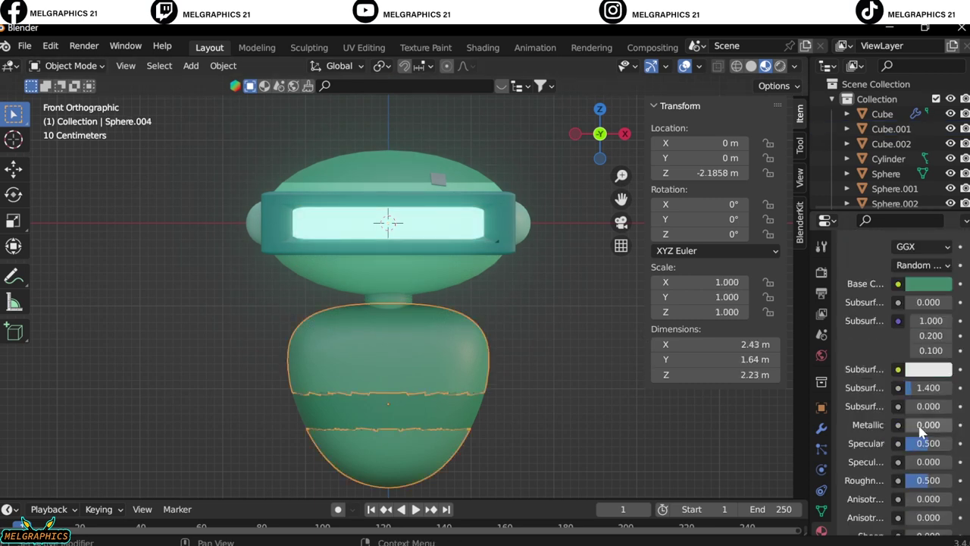
pyautogui.moveTo(938, 422)
pyautogui.mouseDown()
pyautogui.moveTo(909, 421)
pyautogui.moveTo(920, 424)
pyautogui.mouseUp()
pyautogui.click(388, 409)
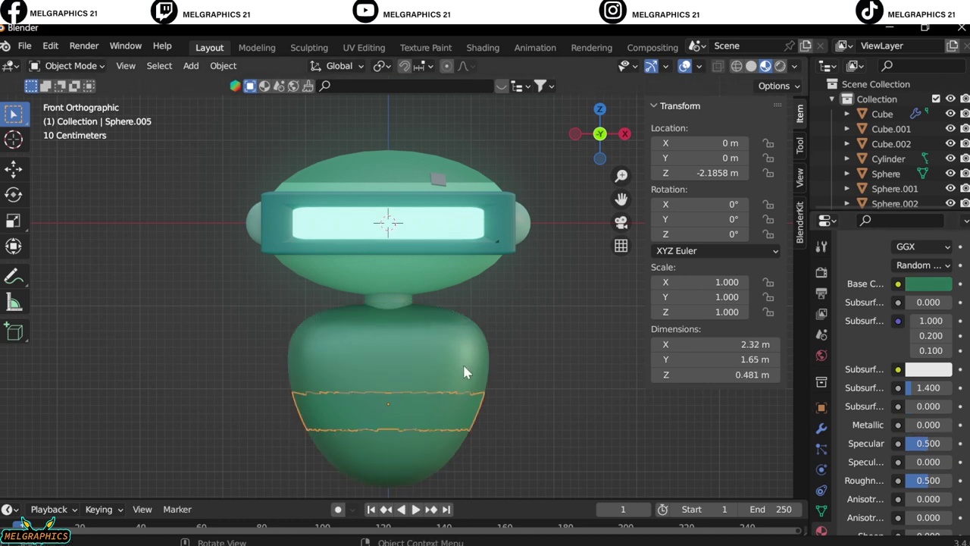
pyautogui.write('.500')
pyautogui.press('Escape')
pyautogui.hotkey('ctrl', 'z')
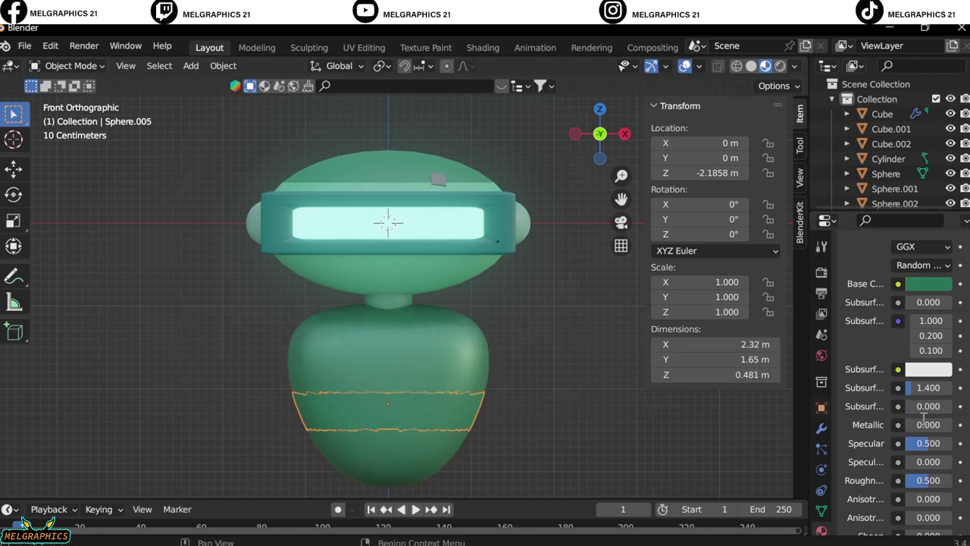
pyautogui.hotkey('ctrl', 'z')
# - Set the side ear spheres' Metallic value to 0.5
pyautogui.doubleClick(924, 443)
pyautogui.press('Escape')
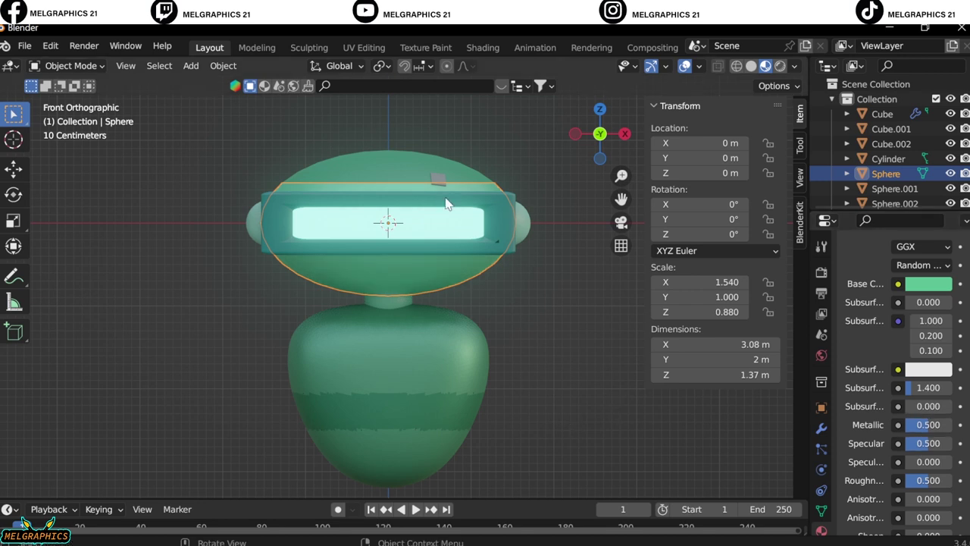
pyautogui.hotkey('ctrl', 'z')
pyautogui.press('Escape')
pyautogui.hotkey('ctrl', 'z')
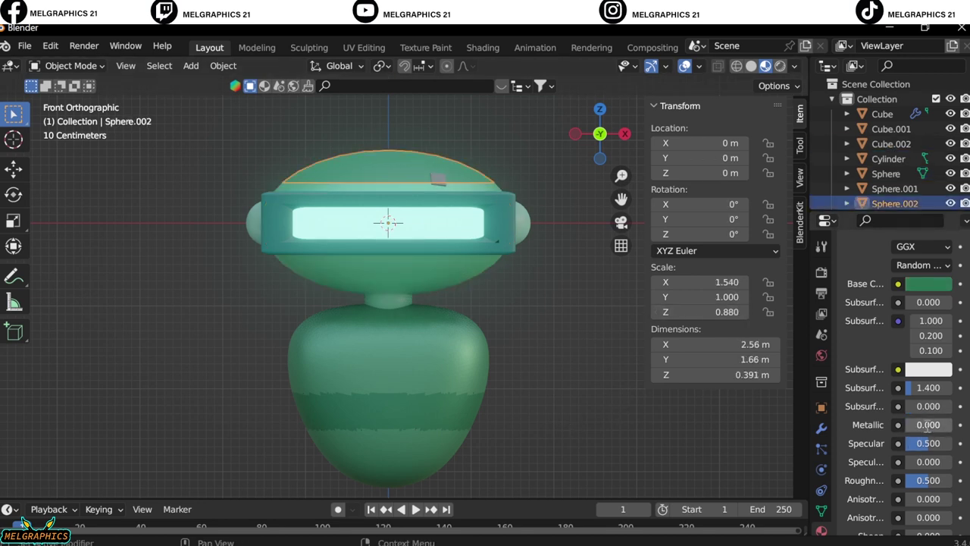
pyautogui.hotkey('ctrl', 'z')
pyautogui.doubleClick(926, 424)
pyautogui.write('.50')
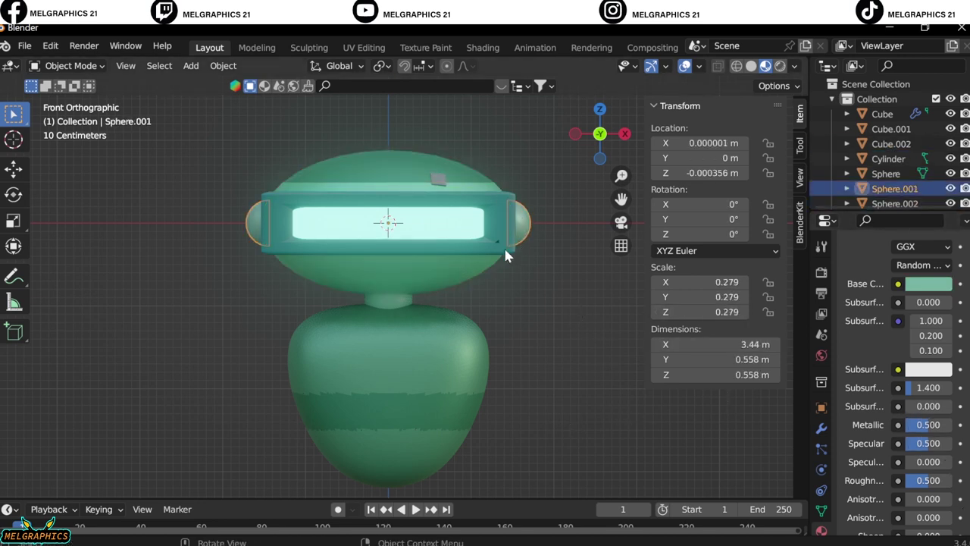
# - Bring up the Save As file browser from the File menu
pyautogui.click(505, 251)
pyautogui.click(891, 129)
pyautogui.scroll(3, 902, 341)
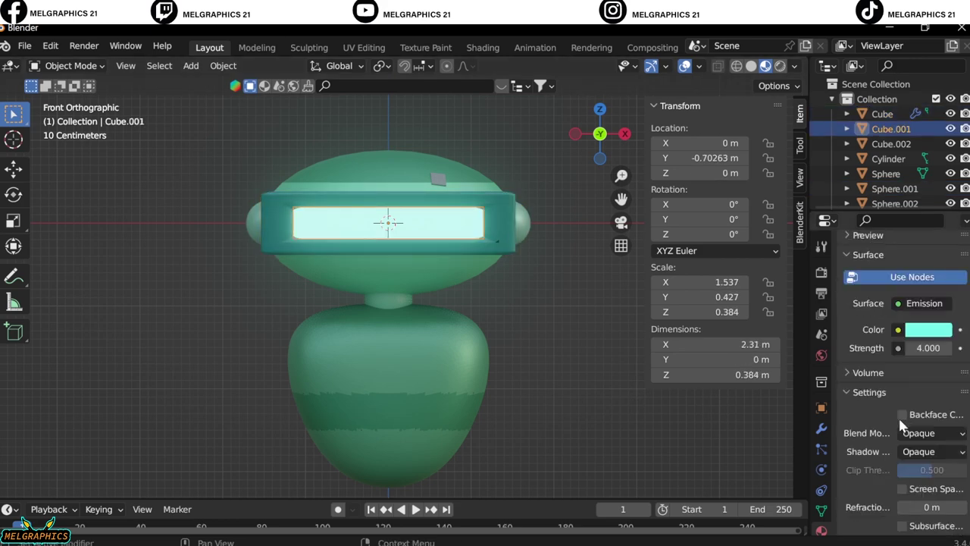
pyautogui.scroll(-3, 902, 341)
pyautogui.click(24, 46)
pyautogui.click(57, 159)
pyautogui.write('day')
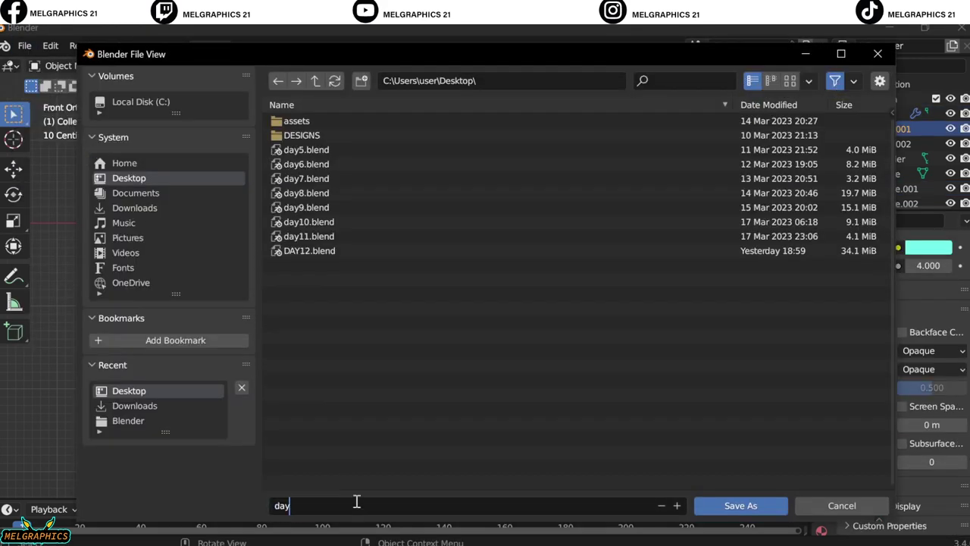
# - Save the project as day13.blend on the Desktop
pyautogui.write('13')
pyautogui.press('Return')
pyautogui.click(729, 512)
# - Search BlenderKit for room floor and page through the asset results
pyautogui.moveTo(558, 380)
pyautogui.mouseDown(button='middle')
pyautogui.moveTo(332, 430)
pyautogui.moveTo(443, 413)
pyautogui.mouseUp(button='middle')
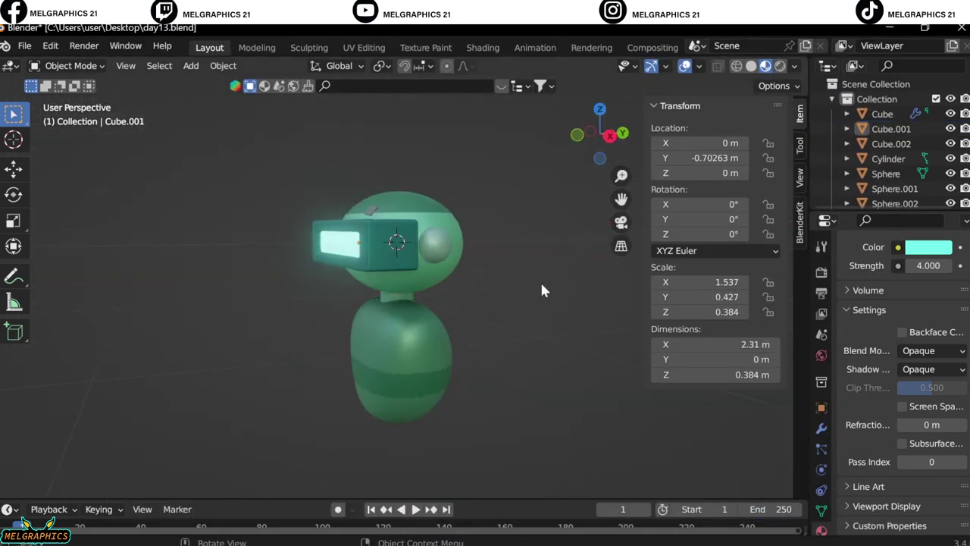
pyautogui.write('room floor')
pyautogui.press('Return')
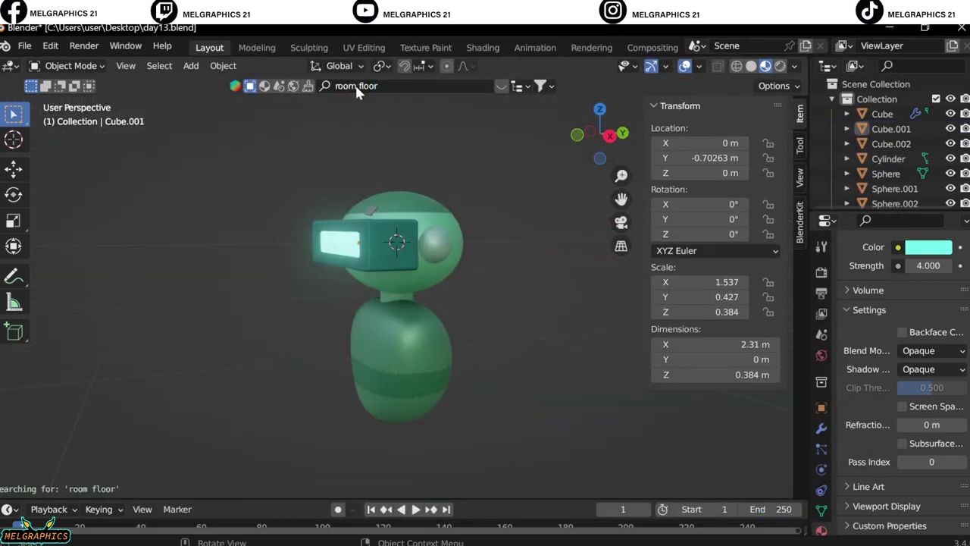
pyautogui.press('KP_1')
pyautogui.click(501, 86)
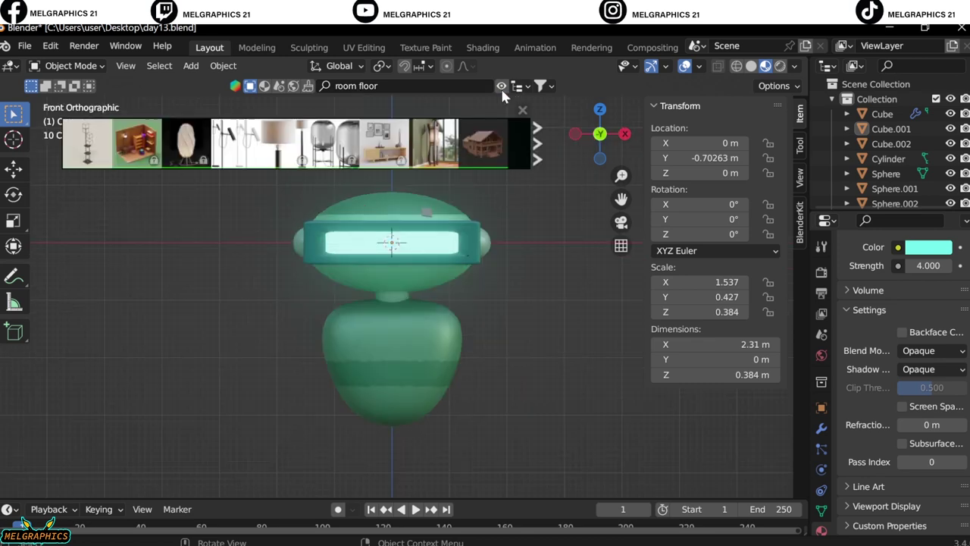
pyautogui.click(540, 143)
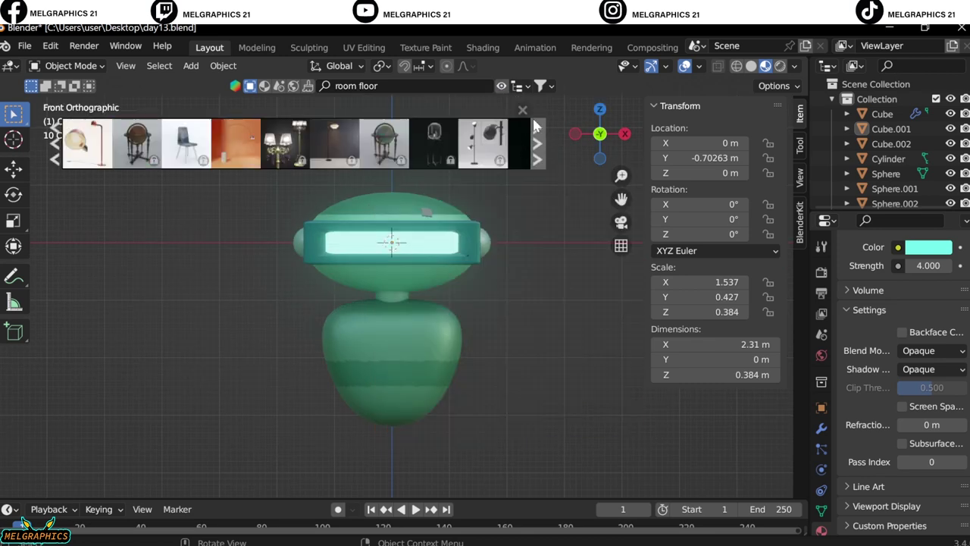
pyautogui.click(540, 143)
# - Search BlenderKit for room, then dining table, browsing results without adding any asset
pyautogui.click(415, 85)
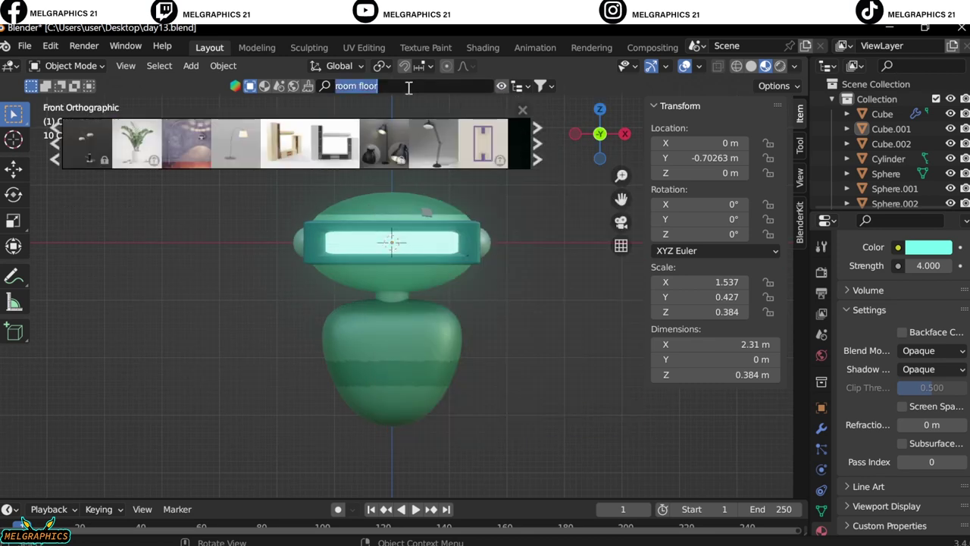
pyautogui.write('rpoom')
pyautogui.press('Return')
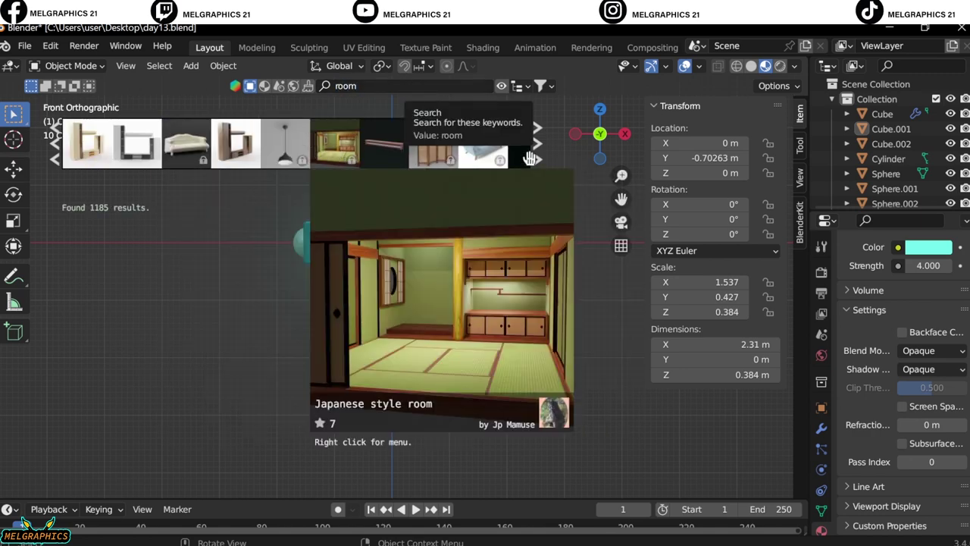
pyautogui.click(540, 157)
pyautogui.write('table')
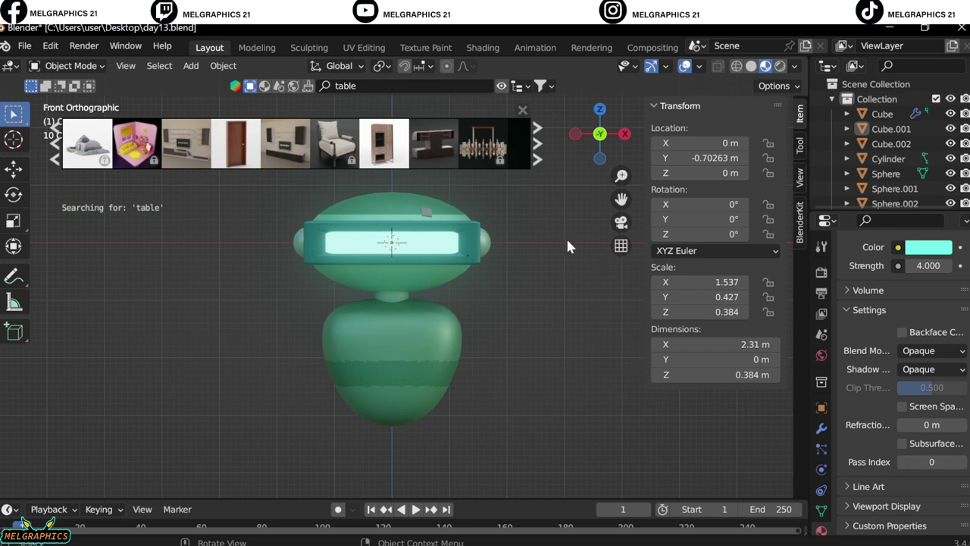
pyautogui.click(538, 157)
pyautogui.click(58, 160)
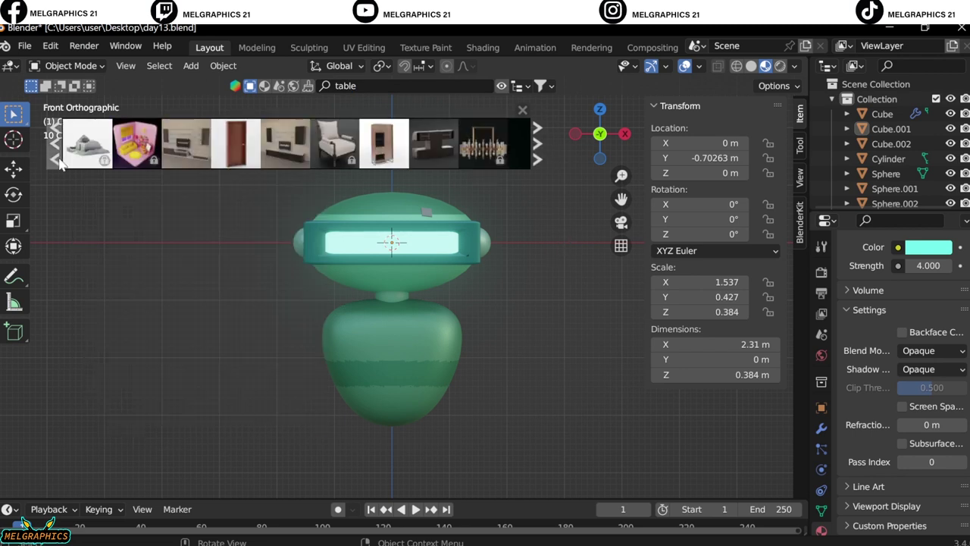
pyautogui.write('e')
pyautogui.press('Return')
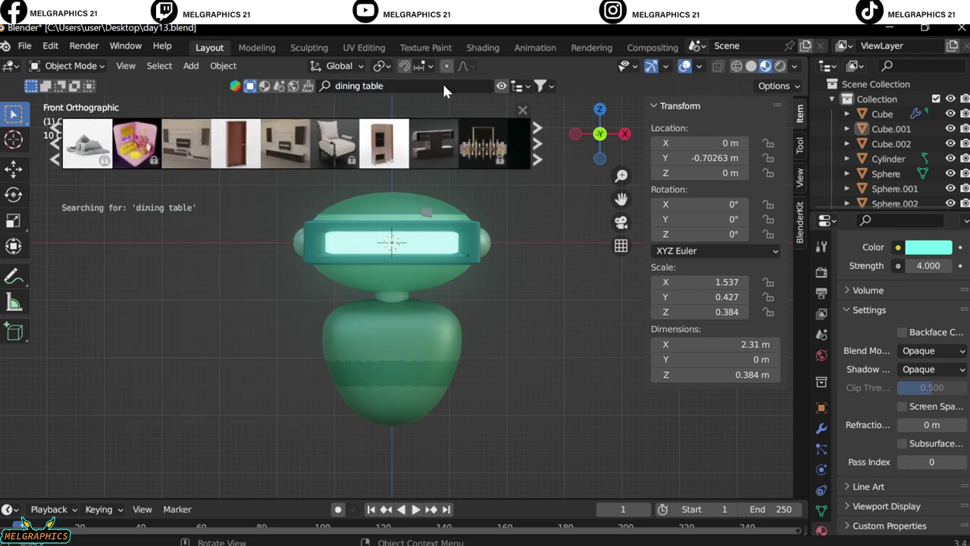
pyautogui.click(535, 144)
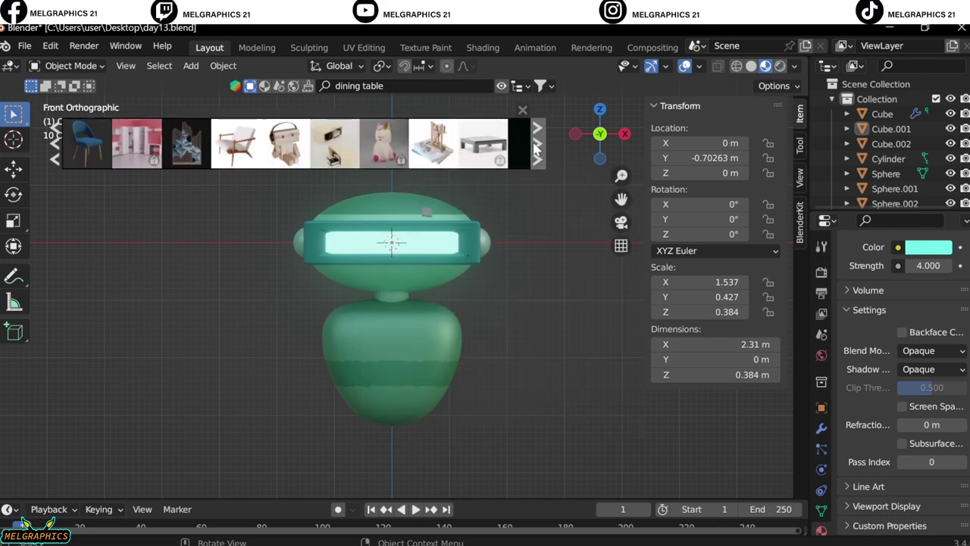
pyautogui.click(522, 110)
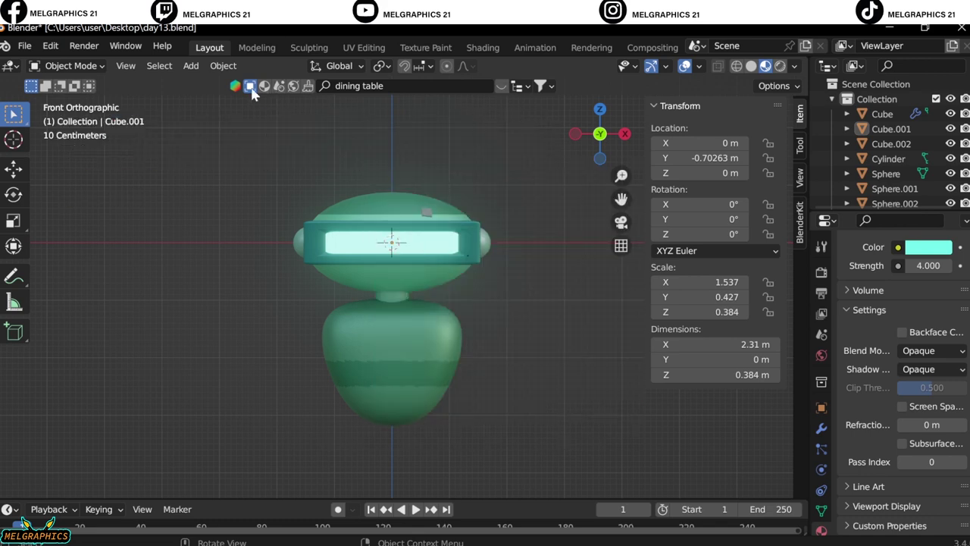
# - Select all the robot's parts and raise them along the Z axis
pyautogui.scroll(-2, 567, 316)
pyautogui.scroll(-2, 567, 316)
pyautogui.moveTo(281, 123); pyautogui.dragTo(480, 390)
pyautogui.press('g')
pyautogui.press('z')
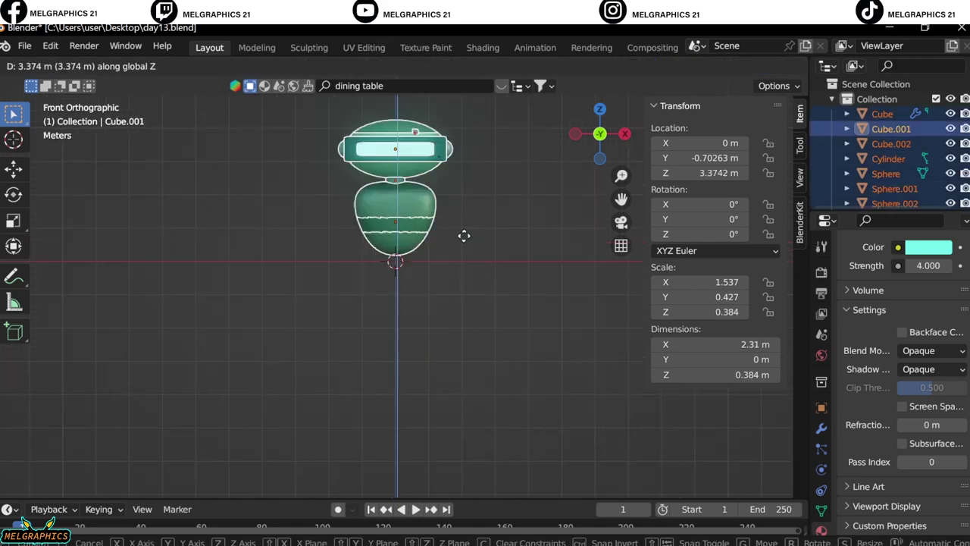
pyautogui.click(470, 208)
# - Add a cube, widen it to 1.75 along X, and place it just under the robot
pyautogui.hotkey('shift', 'a')
pyautogui.click(504, 176)
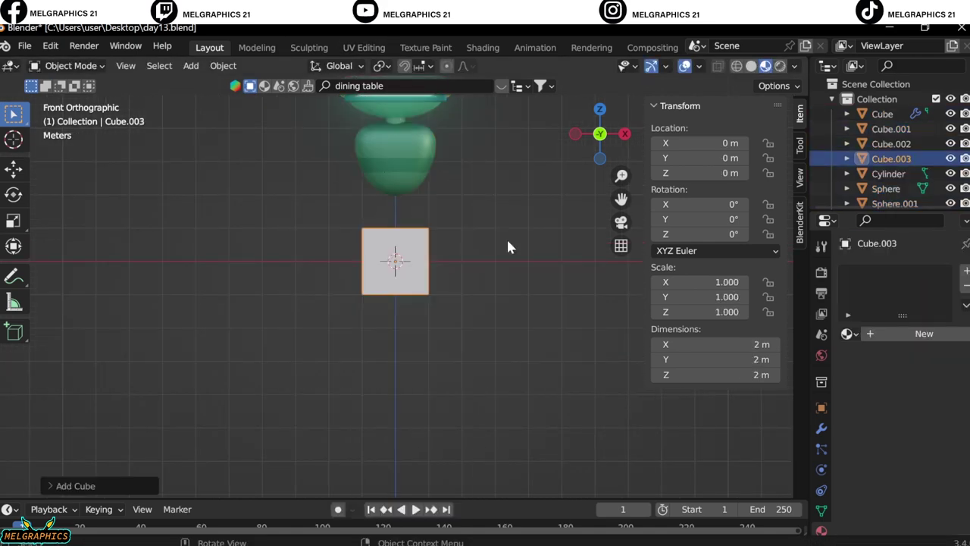
pyautogui.moveTo(708, 290); pyautogui.dragTo(765, 291)
pyautogui.press('g')
pyautogui.press('z')
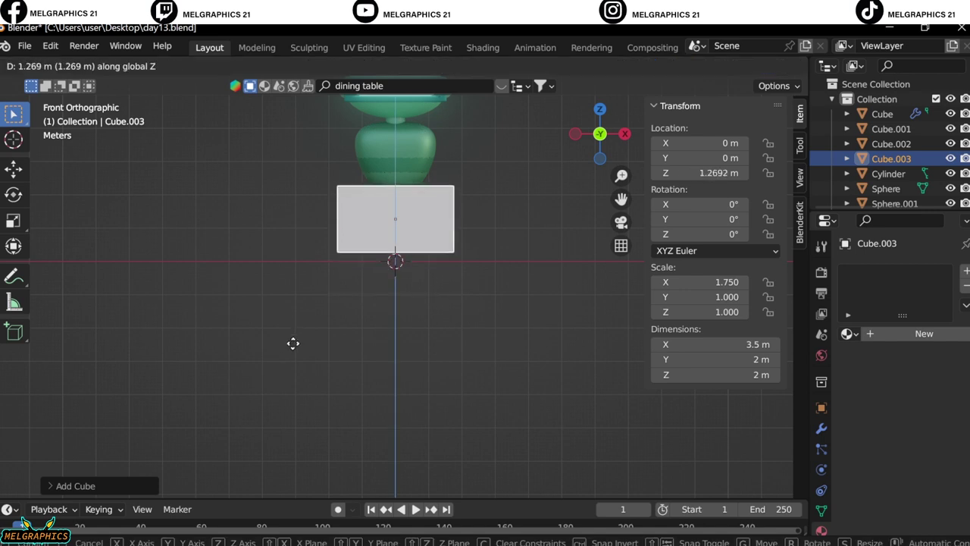
pyautogui.click(393, 231)
# - In face edit mode, add two vertical loop cuts and one horizontal loop cut to the cube
pyautogui.scroll(5, 392, 231)
pyautogui.click(65, 65)
pyautogui.click(76, 97)
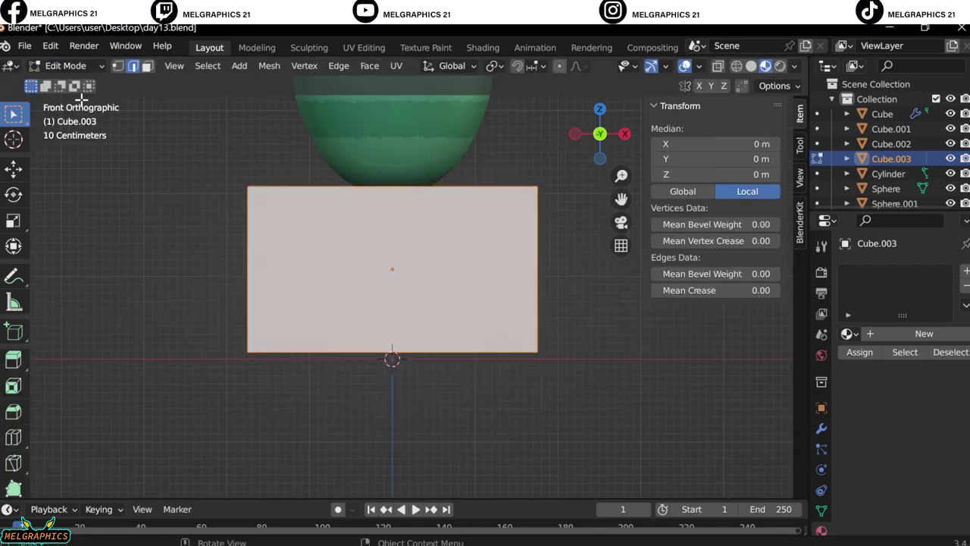
pyautogui.click(13, 438)
pyautogui.click(231, 213)
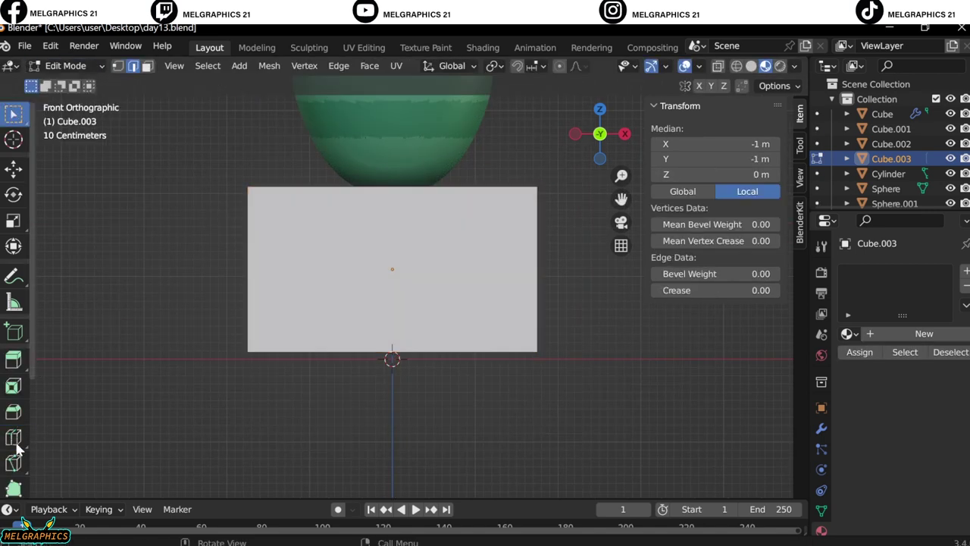
pyautogui.click(390, 192)
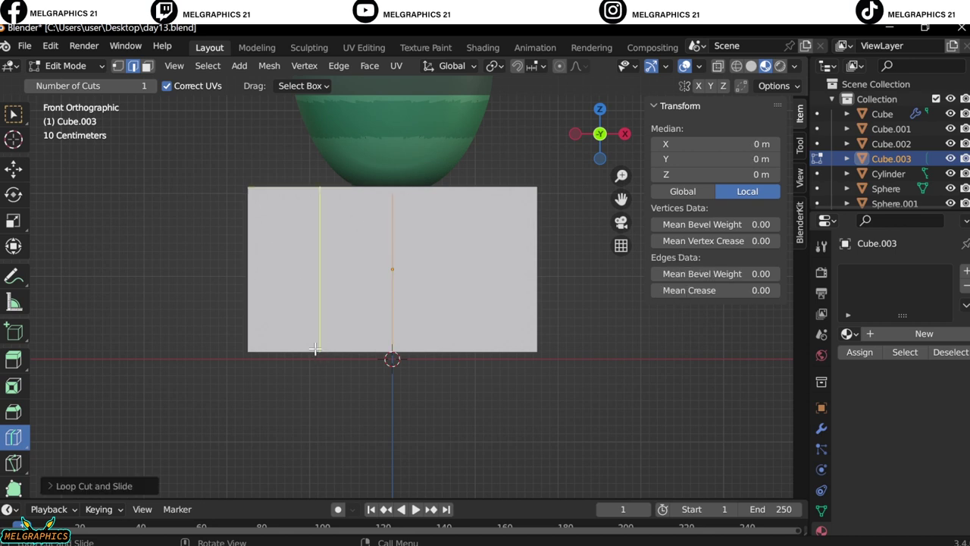
pyautogui.click(506, 349)
pyautogui.click(503, 287)
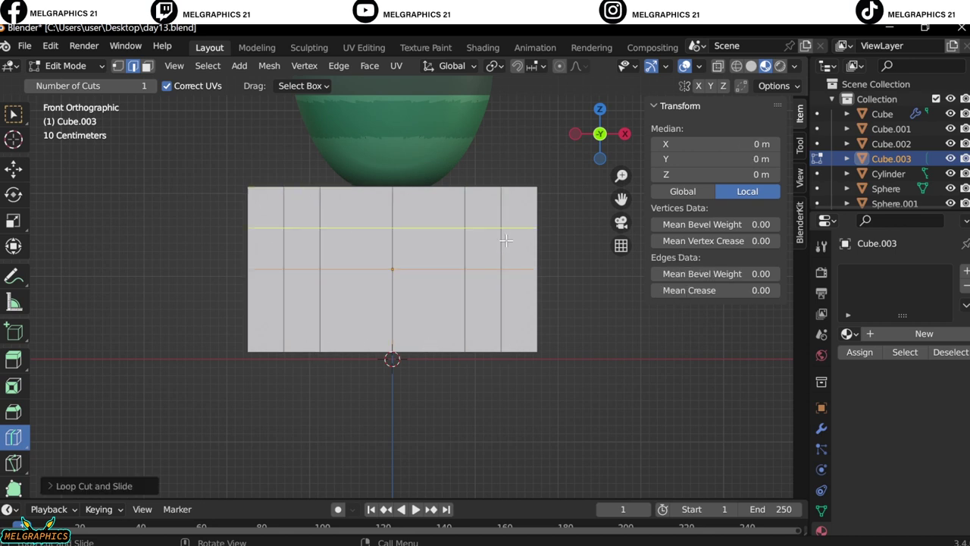
# - In wireframe view, delete the lower middle and inner leg faces to shape the table legs
pyautogui.hotkey('shift', 'z')
pyautogui.press('w')
pyautogui.moveTo(294, 364); pyautogui.dragTo(483, 240)
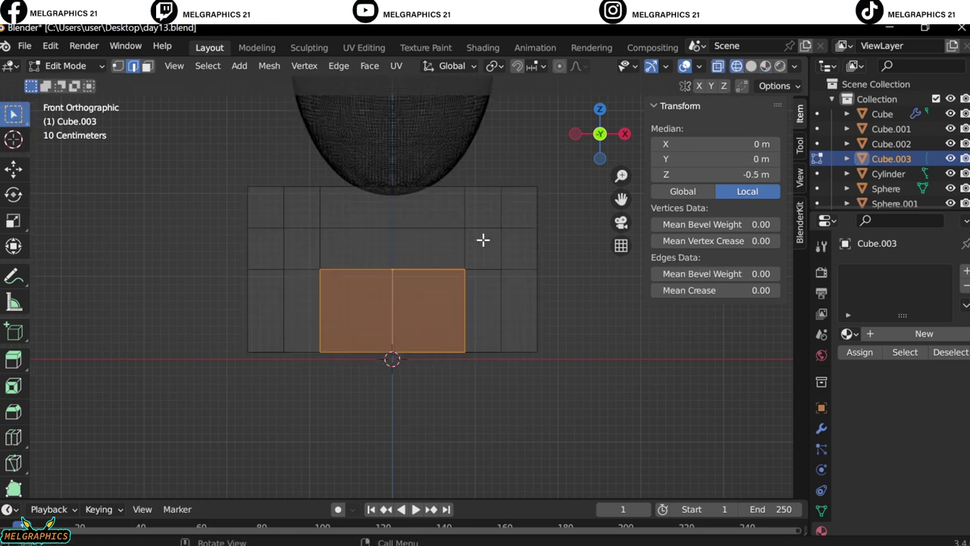
pyautogui.press('x')
pyautogui.click(454, 210)
pyautogui.press('3')
pyautogui.moveTo(298, 362); pyautogui.dragTo(351, 245)
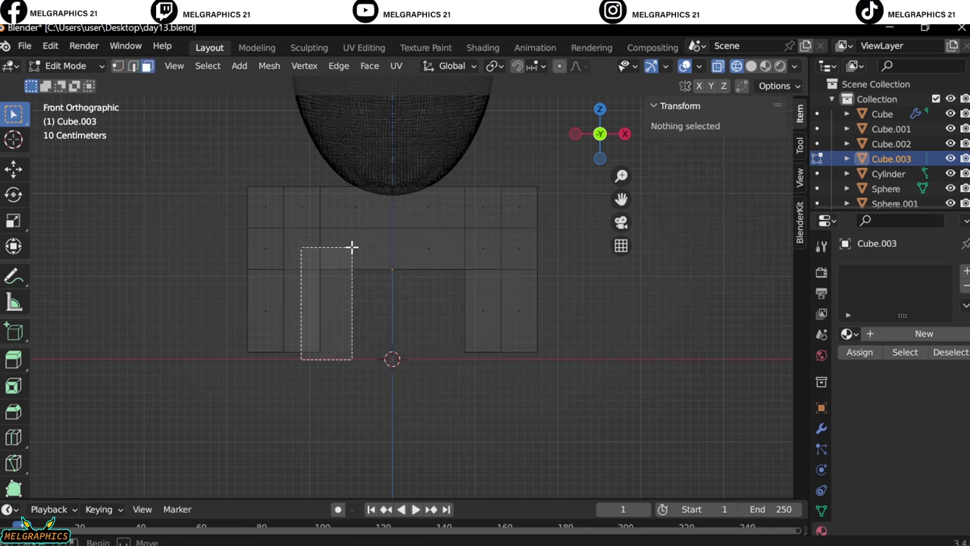
pyautogui.moveTo(348, 307)
pyautogui.mouseDown()
pyautogui.moveTo(436, 252)
pyautogui.moveTo(473, 270)
pyautogui.mouseUp()
pyautogui.press('x')
pyautogui.click(477, 261)
pyautogui.moveTo(478, 262); pyautogui.dragTo(361, 407, button='middle')
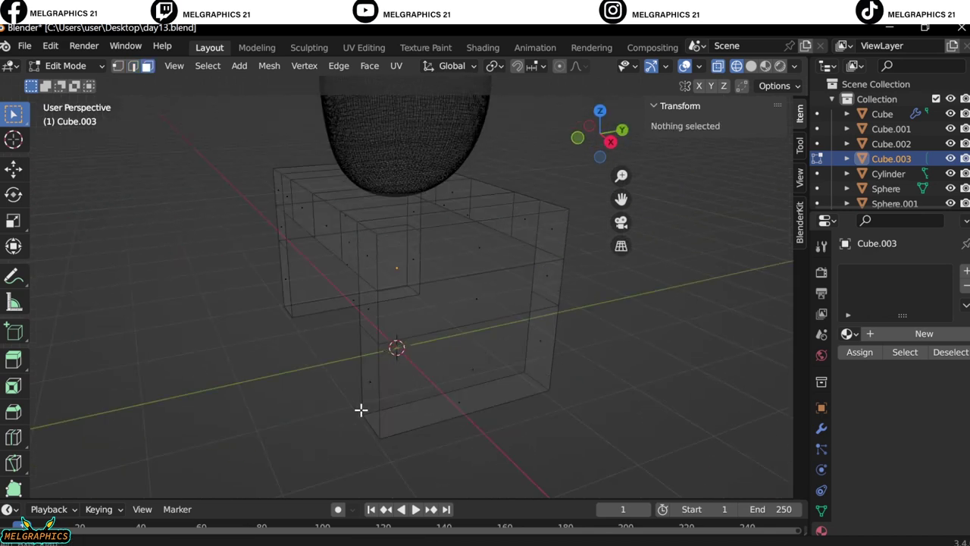
# - Back in Object Mode, add a Bevel modifier with more segments to round the table's edges
pyautogui.click(76, 67)
pyautogui.click(75, 83)
pyautogui.press('KP_1')
pyautogui.click(750, 66)
pyautogui.moveTo(490, 325)
pyautogui.mouseDown(button='middle')
pyautogui.moveTo(506, 352)
pyautogui.moveTo(400, 201)
pyautogui.mouseUp(button='middle')
pyautogui.click(400, 202)
pyautogui.scroll(2, 400, 202)
pyautogui.click(821, 428)
pyautogui.click(869, 270)
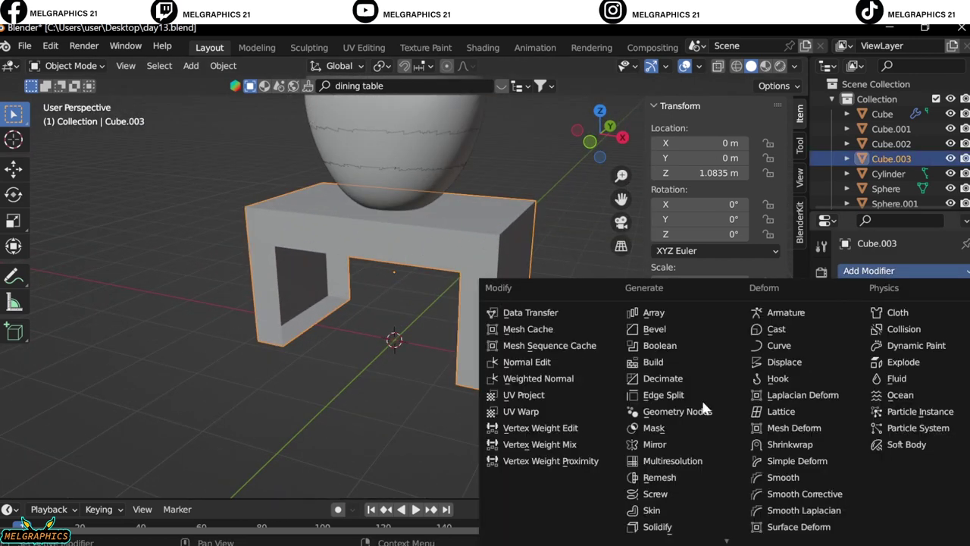
pyautogui.click(649, 387)
pyautogui.moveTo(921, 371); pyautogui.dragTo(954, 371)
# - Give the table a material, searching 'wood' and choosing Material.007
pyautogui.click(821, 529)
pyautogui.click(880, 331)
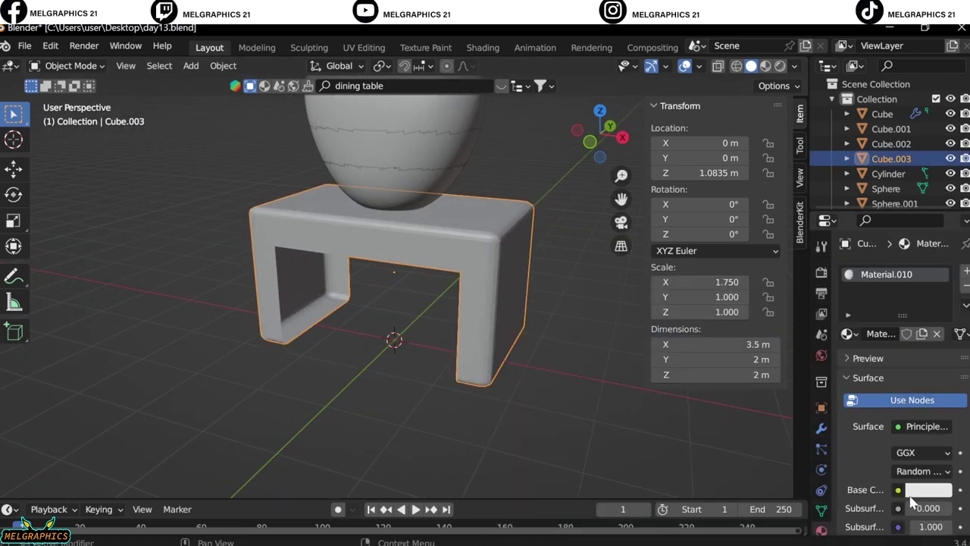
pyautogui.click(849, 334)
pyautogui.write('wood')
pyautogui.press('Return')
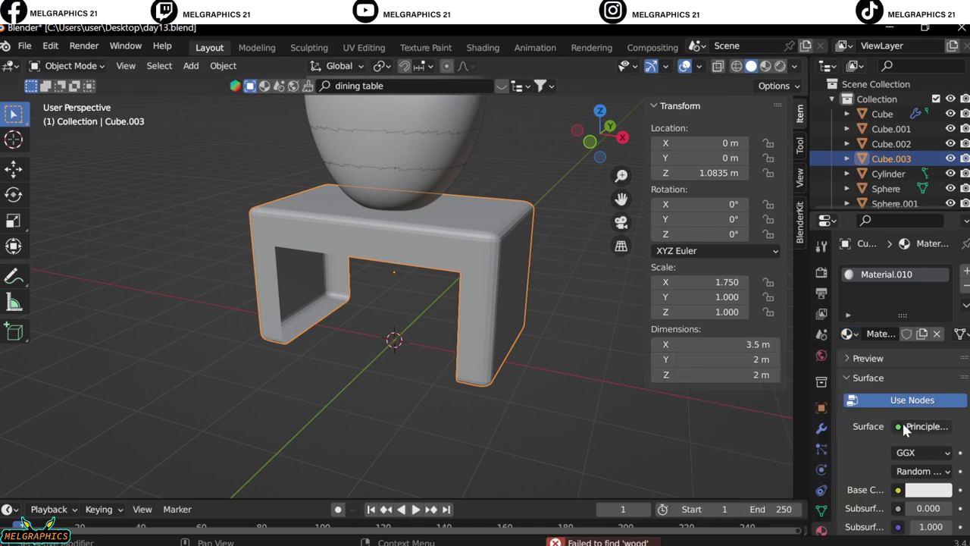
pyautogui.click(847, 333)
pyautogui.click(714, 441)
# - Switch the viewport to Material Preview shading and open the Add menu in front view
pyautogui.click(765, 66)
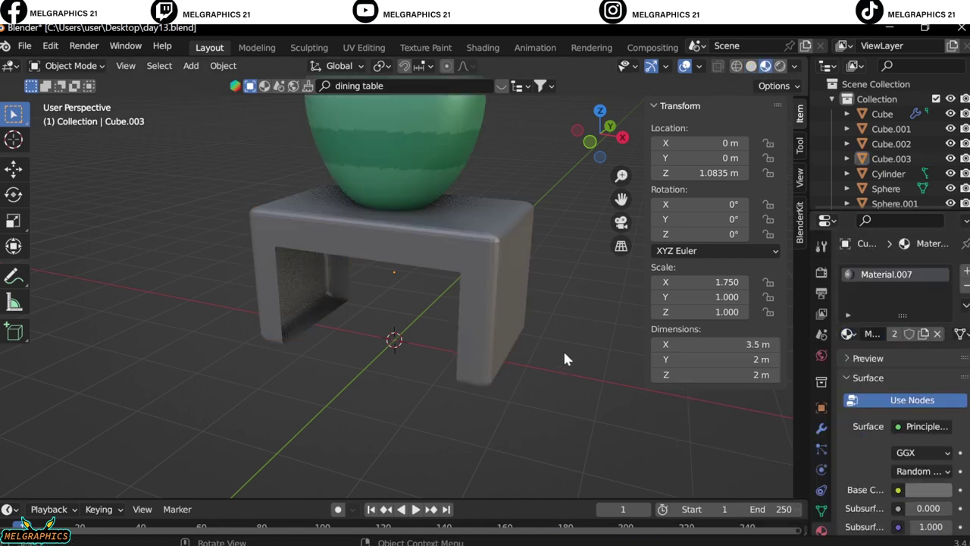
pyautogui.scroll(-5, 562, 349)
pyautogui.press('KP_1')
pyautogui.hotkey('shift', 'a')
# - Add an Area light, tilt it 90° on X, and move it in front of the robot
pyautogui.click(628, 480)
pyautogui.press('KP_3')
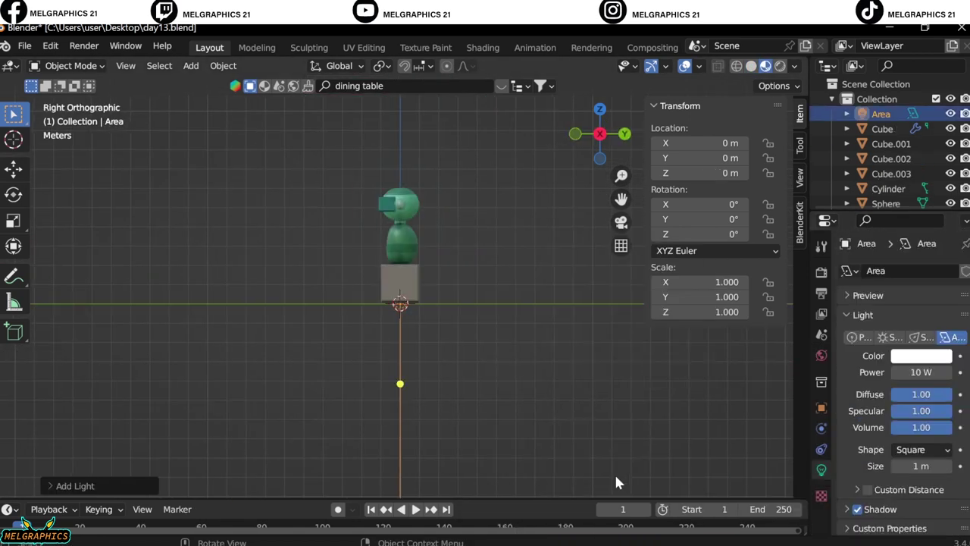
pyautogui.click(715, 204)
pyautogui.write('90')
pyautogui.press('Return')
pyautogui.press('g')
pyautogui.press('y')
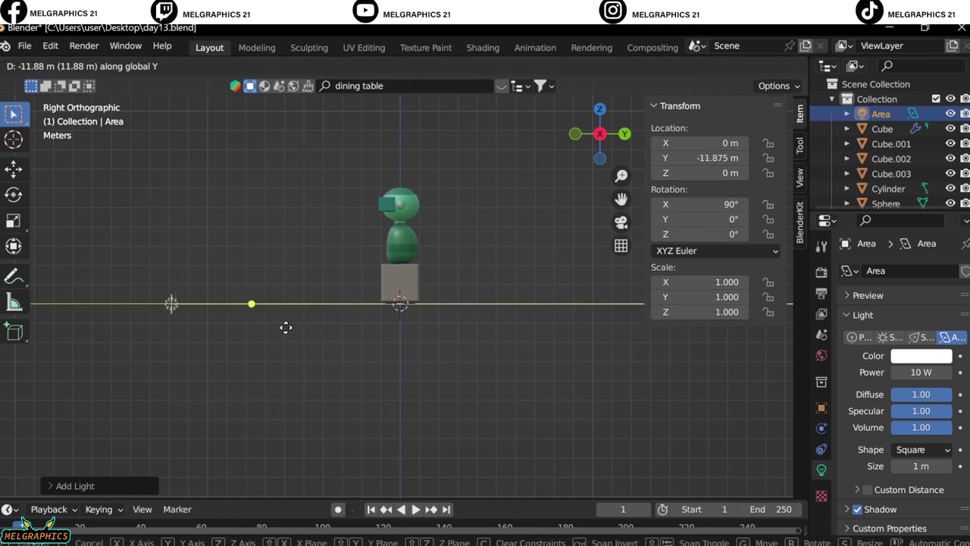
pyautogui.press('z')
pyautogui.click(273, 250)
# - Turn the front light 45° toward the robot and shift it off to one side along X
pyautogui.press('KP_7')
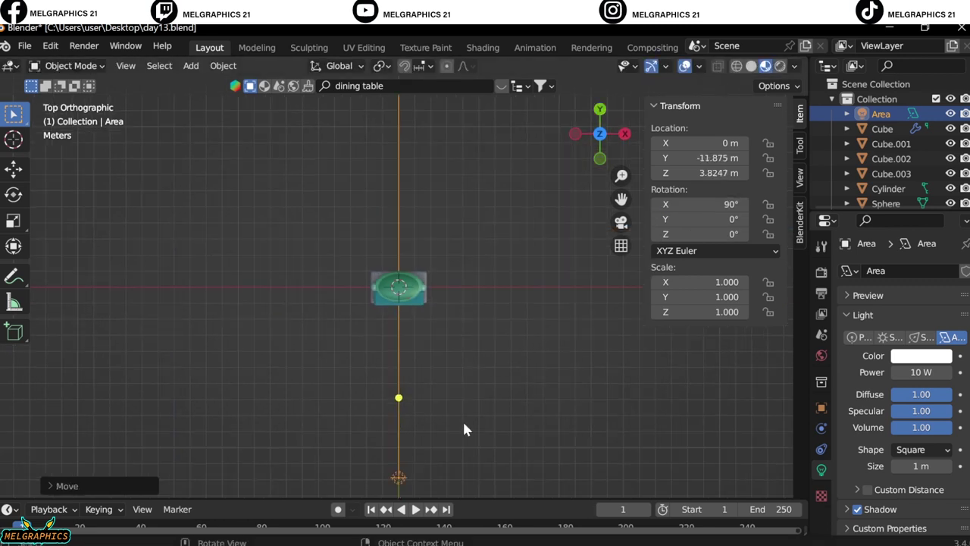
pyautogui.moveTo(724, 233); pyautogui.dragTo(757, 234)
pyautogui.press('g')
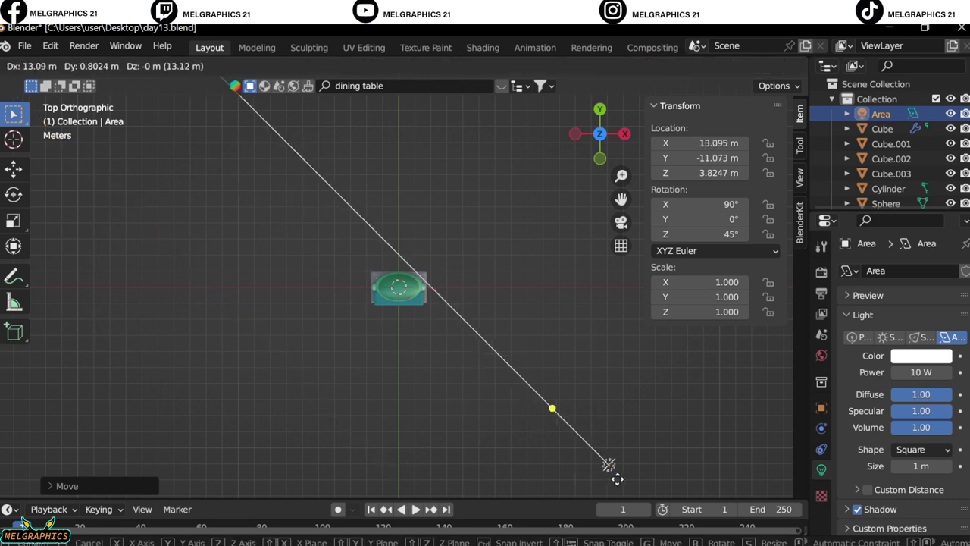
pyautogui.press('x')
pyautogui.click(800, 483)
pyautogui.press('KP_3')
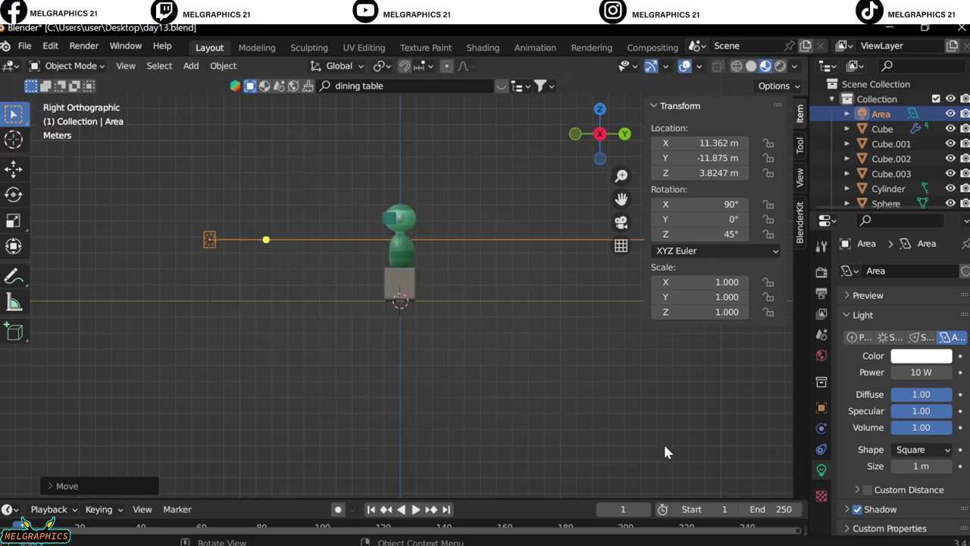
pyautogui.press('KP_1')
# - Make a linked copy of the light, rotate it to -45° on Z, and place it opposite
pyautogui.press('KP_7')
pyautogui.rightClick(655, 372)
pyautogui.click(655, 385)
pyautogui.doubleClick(720, 233)
pyautogui.write('-45')
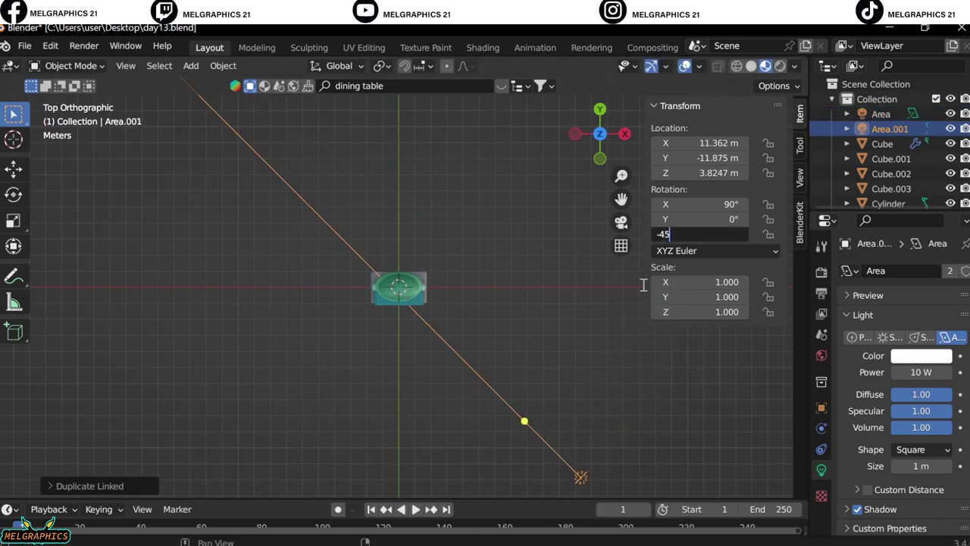
pyautogui.press('Return')
pyautogui.press('g')
pyautogui.press('x')
pyautogui.click(300, 377)
# - Add a third Area light positioned high above the robot
pyautogui.hotkey('shift', 'a')
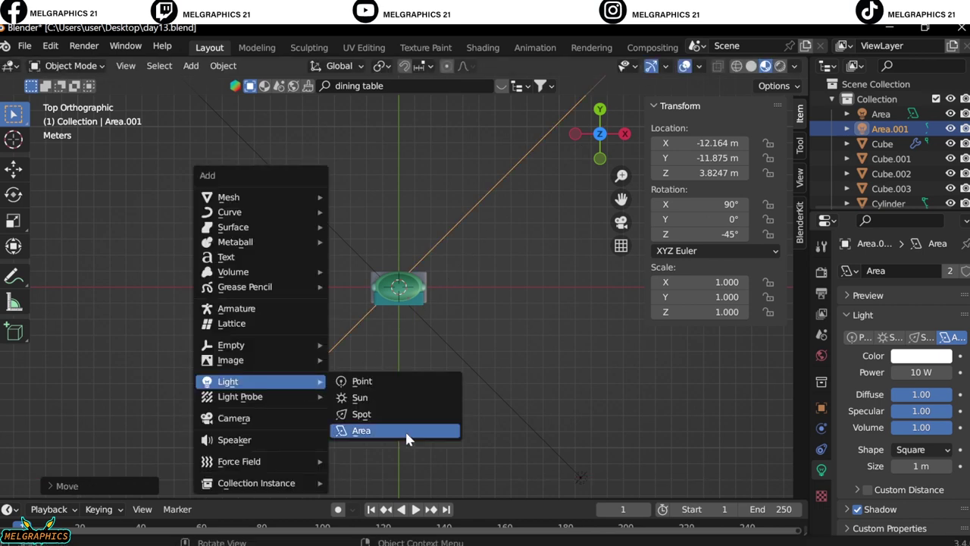
pyautogui.click(405, 429)
pyautogui.press('KP_3')
pyautogui.press('g')
pyautogui.press('z')
pyautogui.click(426, 260)
# - Add a fourth Area light rotated 90° on Y at the robot's side, raised to head height
pyautogui.press('KP_1')
pyautogui.hotkey('shift', 'a')
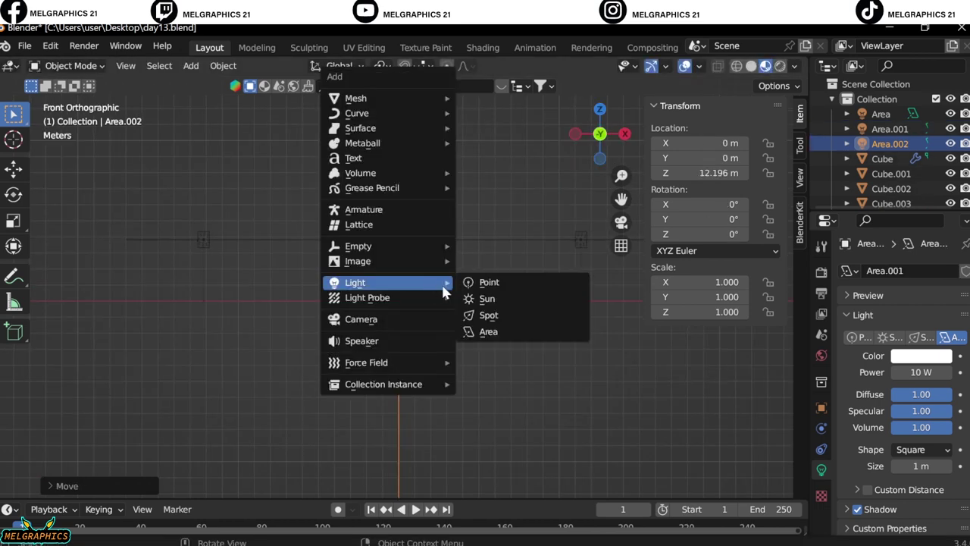
pyautogui.click(478, 331)
pyautogui.doubleClick(720, 219)
pyautogui.write('90')
pyautogui.press('Return')
pyautogui.press('g')
pyautogui.press('x')
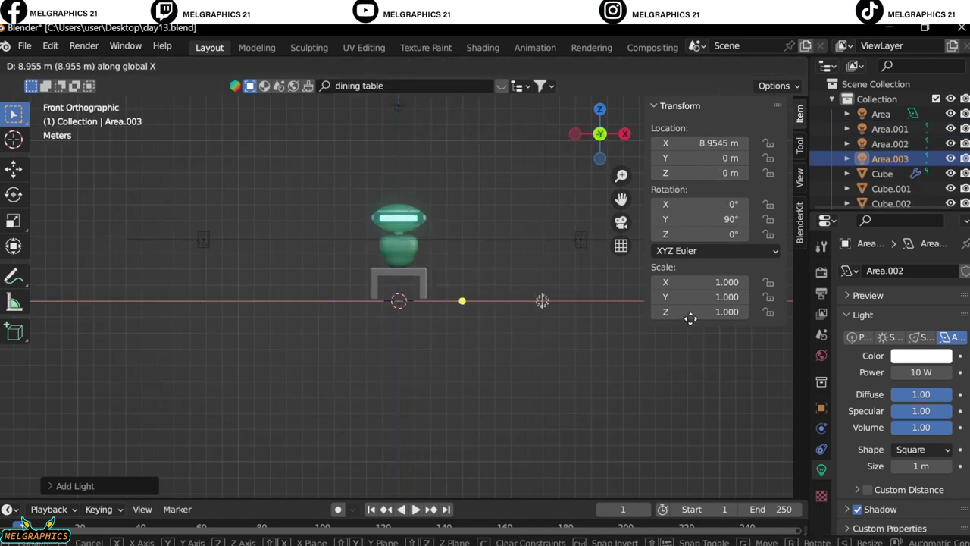
pyautogui.click(690, 318)
pyautogui.press('g')
pyautogui.press('z')
pyautogui.click(609, 273)
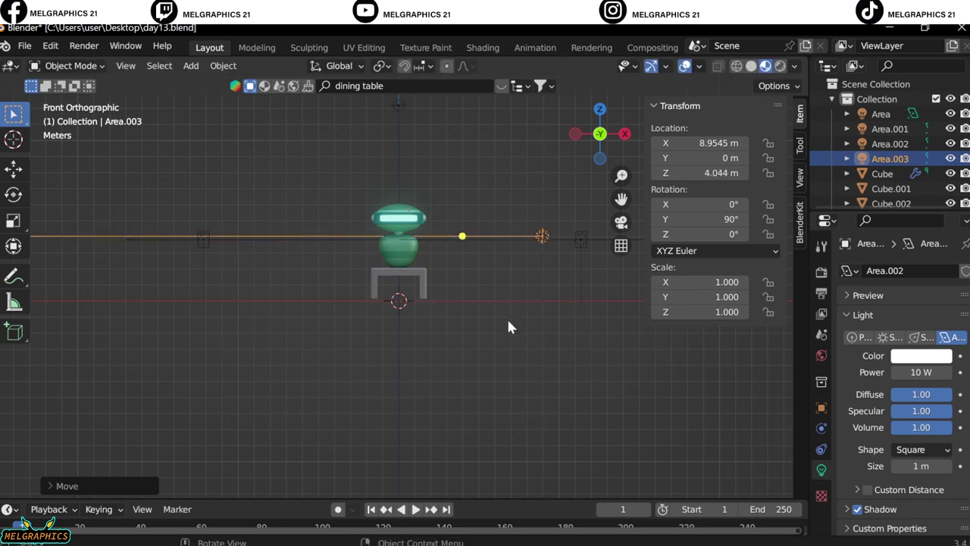
# - Add a camera to the scene and switch to the right side view
pyautogui.hotkey('shift', 'a')
pyautogui.click(447, 357)
pyautogui.press('KP_3')
# - Raise the camera to robot height and move it to Y -13.865 m, viewing through it
pyautogui.press('g')
pyautogui.press('z')
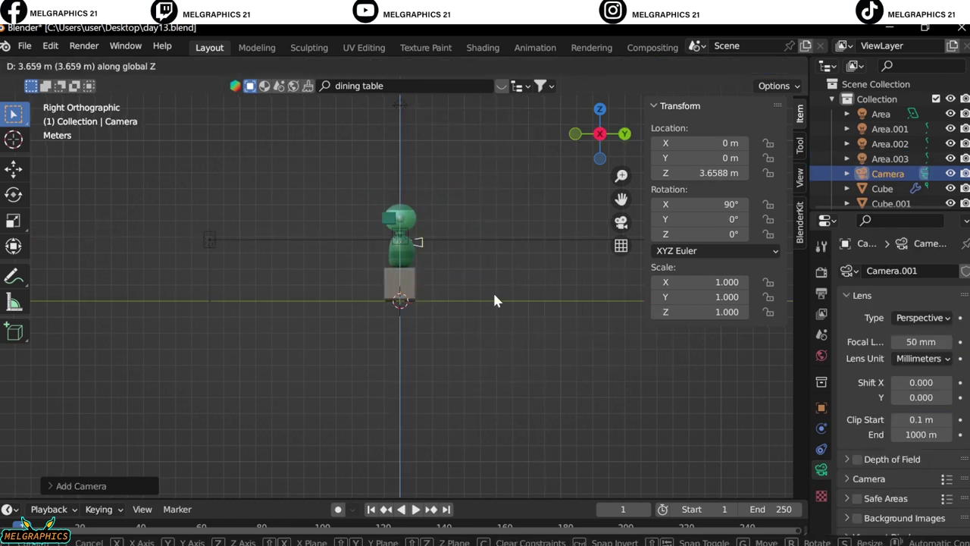
pyautogui.click(494, 301)
pyautogui.press('g')
pyautogui.press('y')
pyautogui.click(297, 281)
pyautogui.press('KP_0')
pyautogui.press('KP_0')
pyautogui.press('g')
pyautogui.press('y')
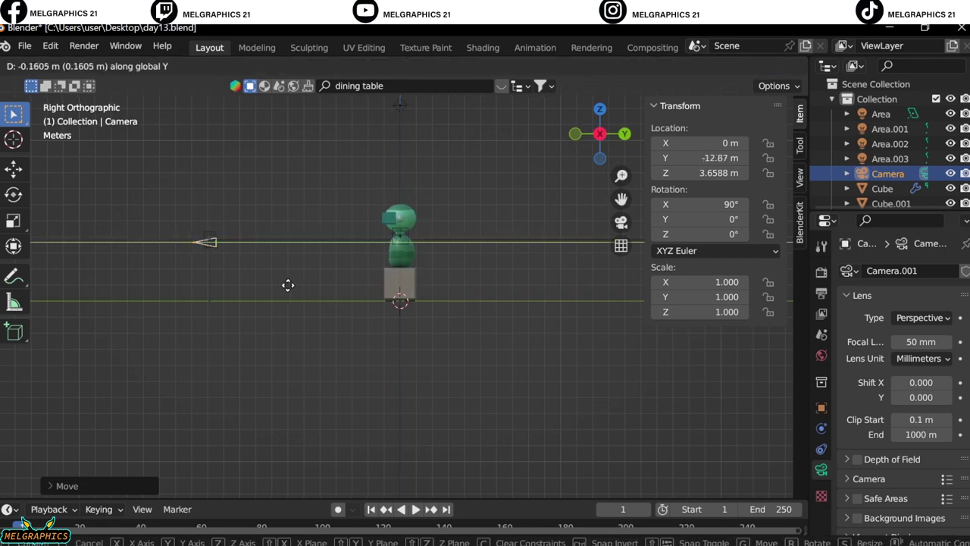
pyautogui.click(288, 285)
pyautogui.press('KP_0')
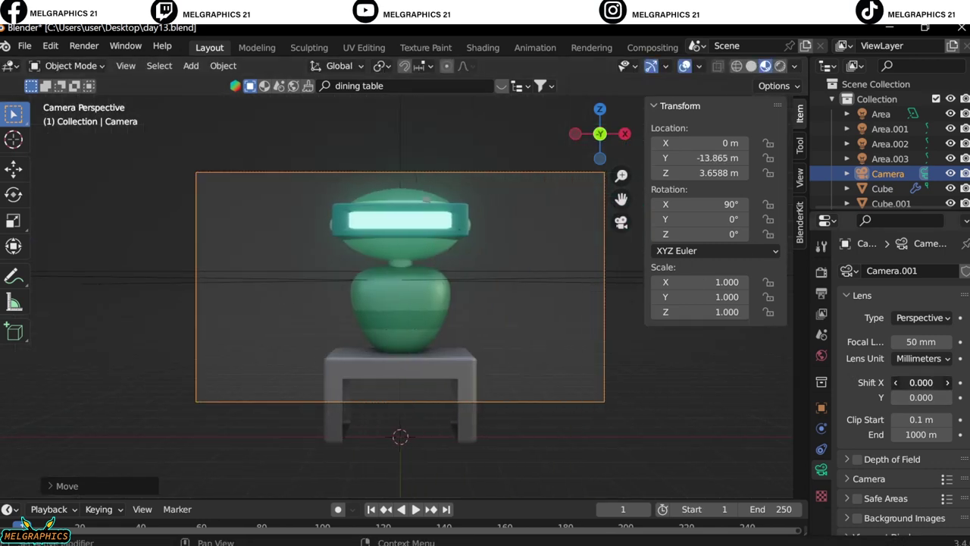
# - Shift the camera framing slightly downward and set the focal length to 51 mm
pyautogui.moveTo(921, 397); pyautogui.dragTo(929, 397)
pyautogui.moveTo(921, 342); pyautogui.dragTo(706, 411)
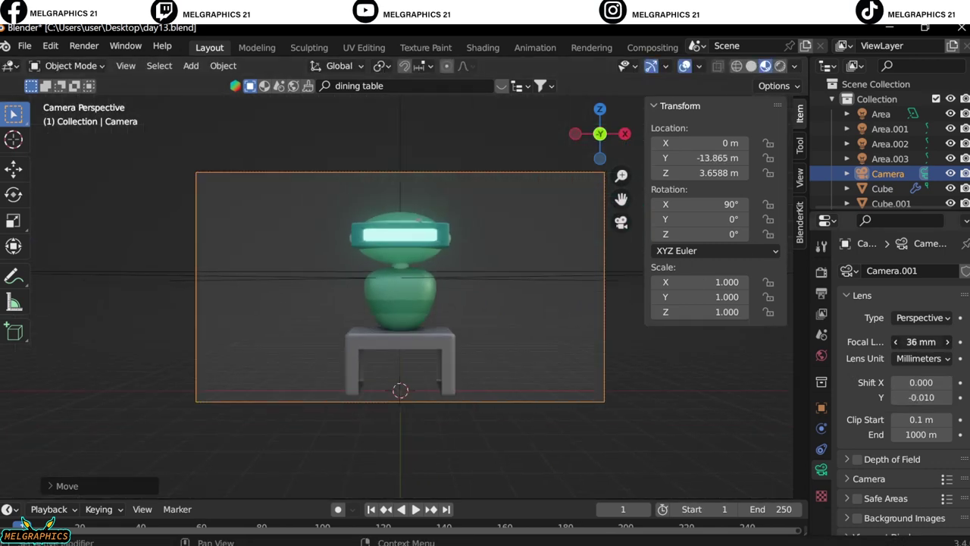
pyautogui.click(24, 46)
pyautogui.moveTo(50, 247)
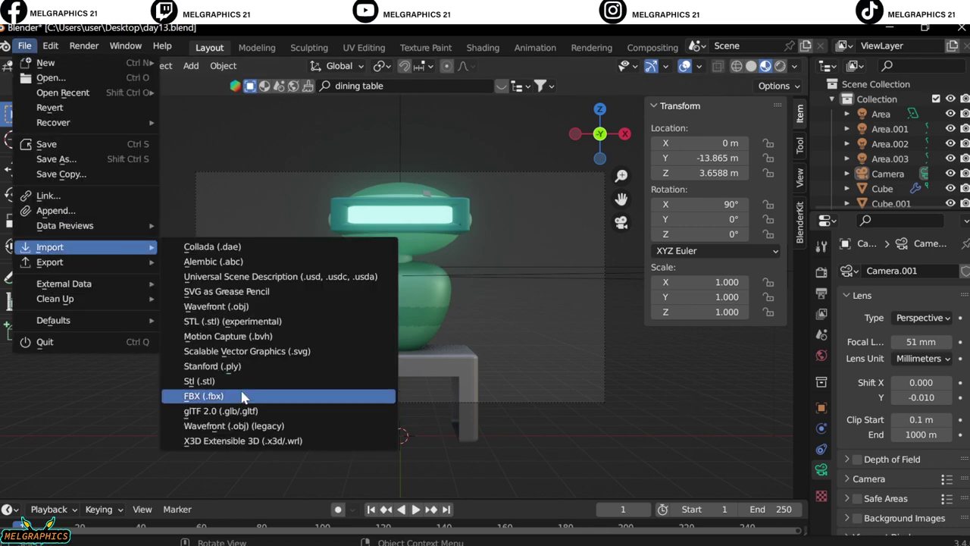
# - Import the cyclorama FBX from Downloads and scale it up around the robot and table
pyautogui.click(220, 396)
pyautogui.click(135, 406)
pyautogui.click(345, 238)
pyautogui.click(740, 505)
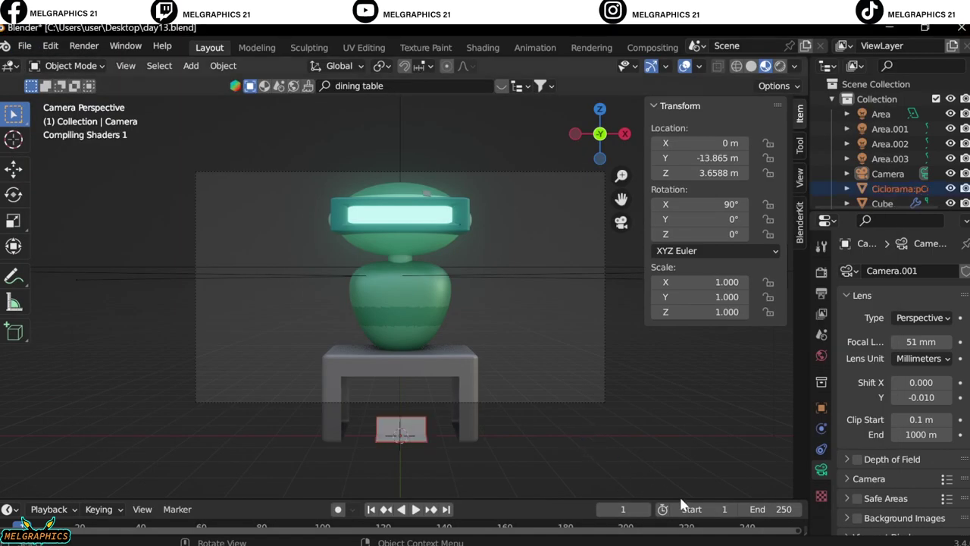
pyautogui.press('s')
pyautogui.press('Escape')
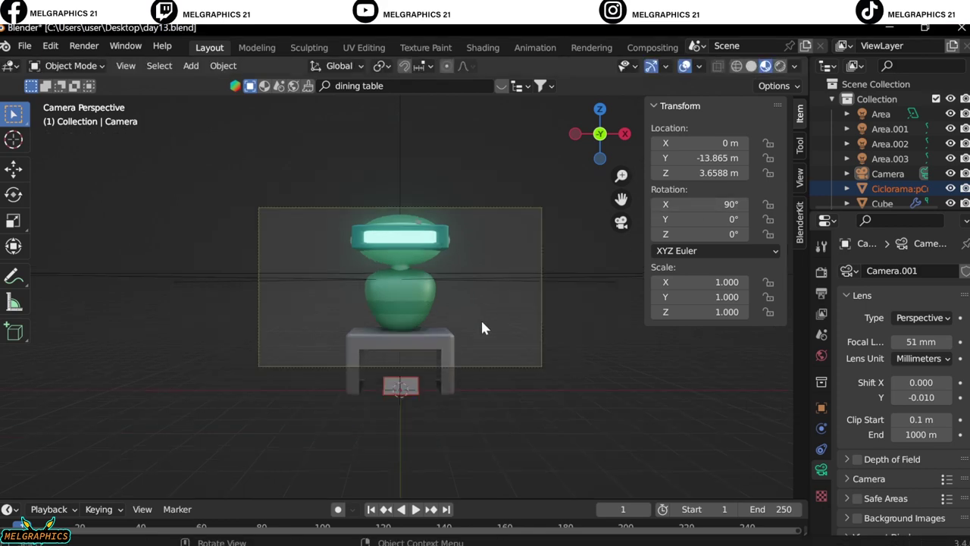
pyautogui.press('s')
pyautogui.click(485, 123)
pyautogui.press('KP_3')
pyautogui.press('KP_0')
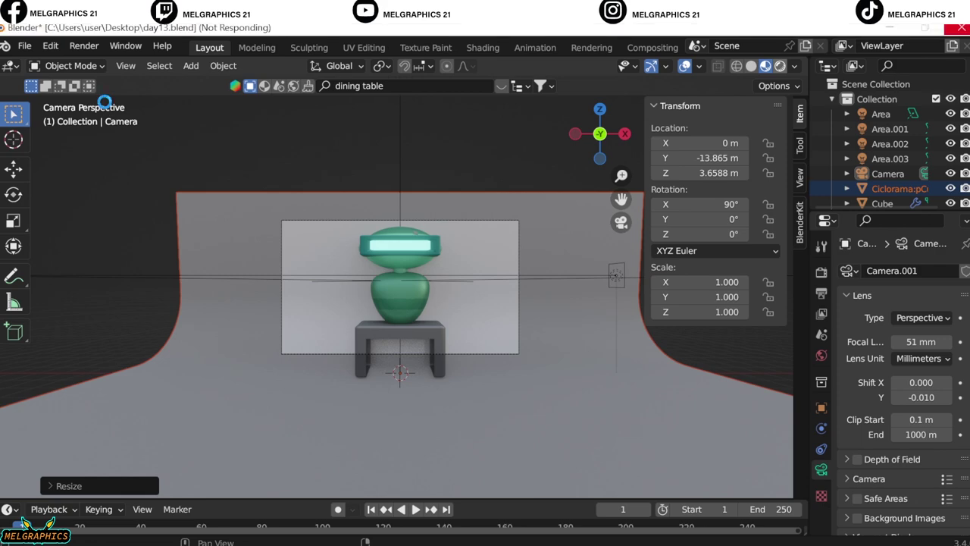
# - Switch to Rendered shading and save day13.blend
pyautogui.hotkey('shift', 'z')
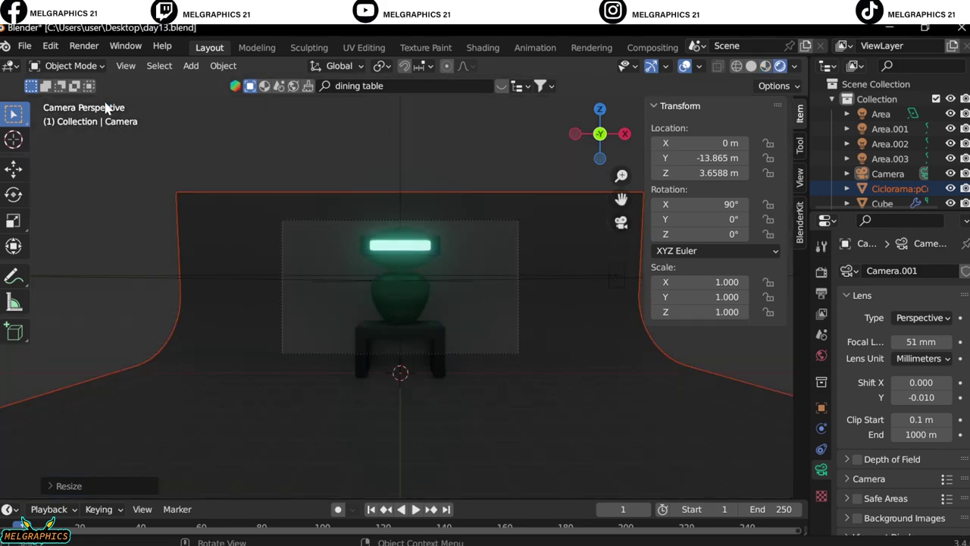
pyautogui.click(25, 45)
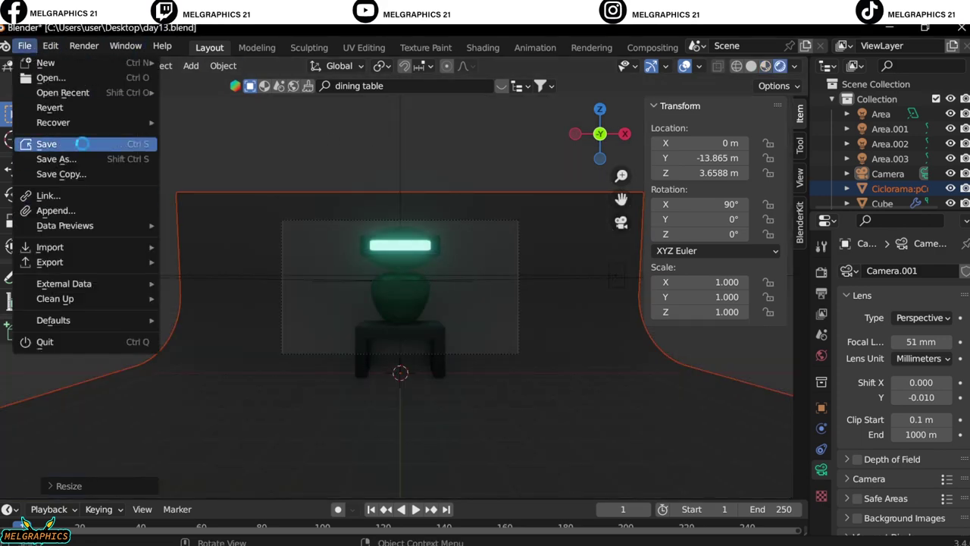
pyautogui.click(48, 143)
pyautogui.press('KP_7')
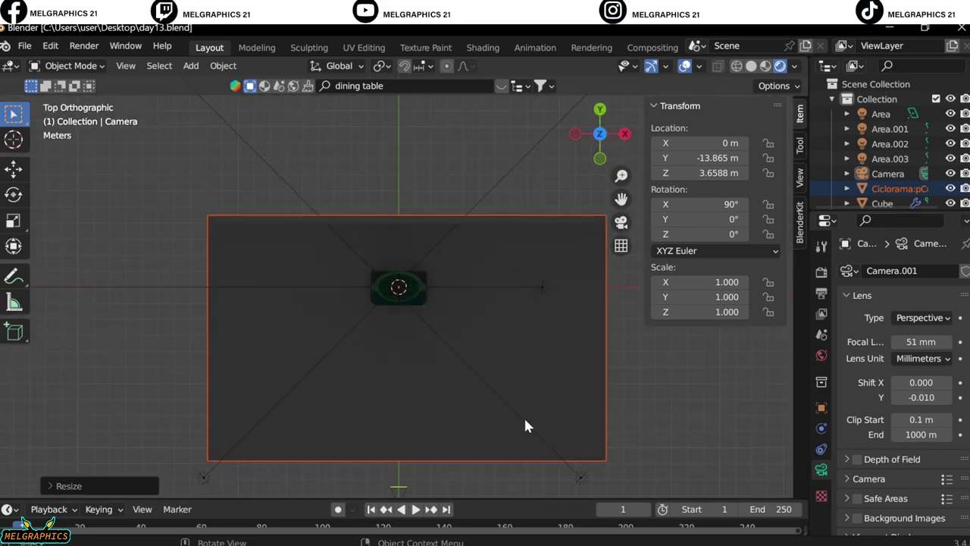
# - Try 250 W, then 450 W, on the first front area light and check it through the camera
pyautogui.click(524, 421)
pyautogui.press('Return')
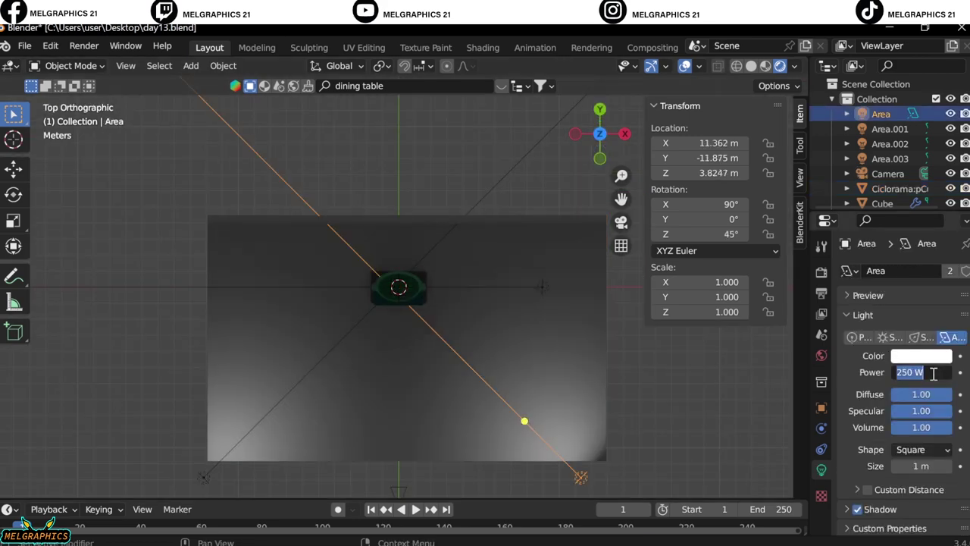
pyautogui.press('Return')
pyautogui.press('KP_0')
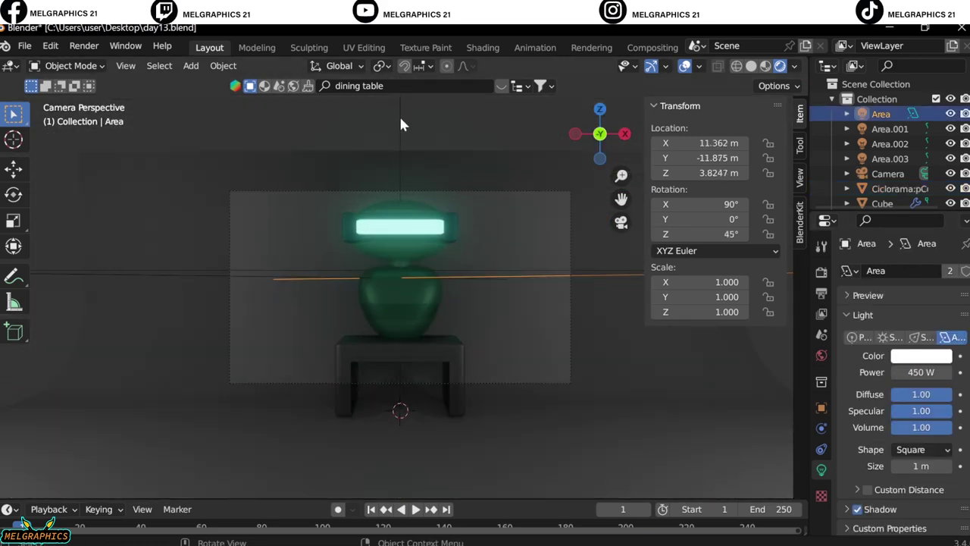
# - Set the overhead area light's power to 400 W
pyautogui.click(398, 113)
pyautogui.click(936, 371)
pyautogui.press('Return')
pyautogui.press('KP_7')
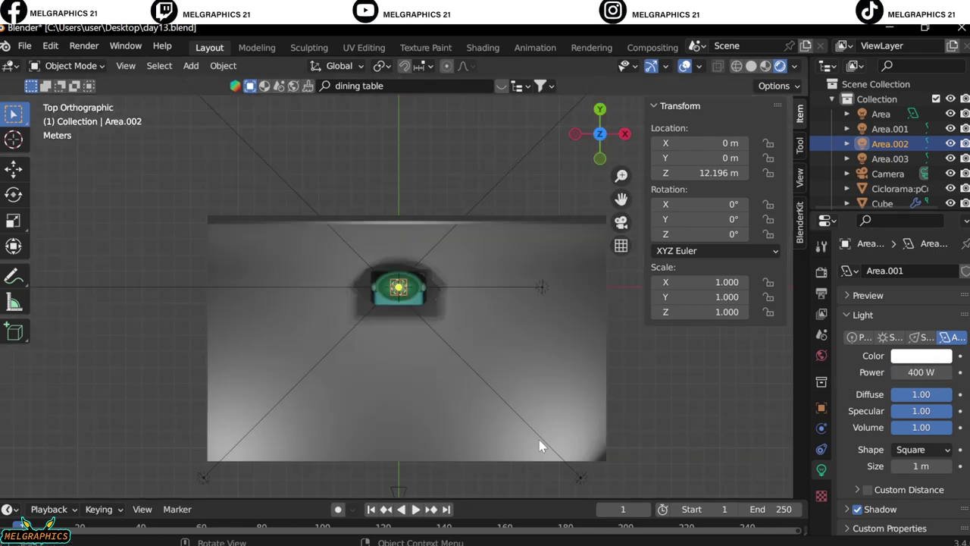
# - Raise the first front area light to 650 W and preview the lighting through the camera
pyautogui.click(542, 440)
pyautogui.click(921, 372)
pyautogui.write('650')
pyautogui.press('Return')
pyautogui.press('KP_0')
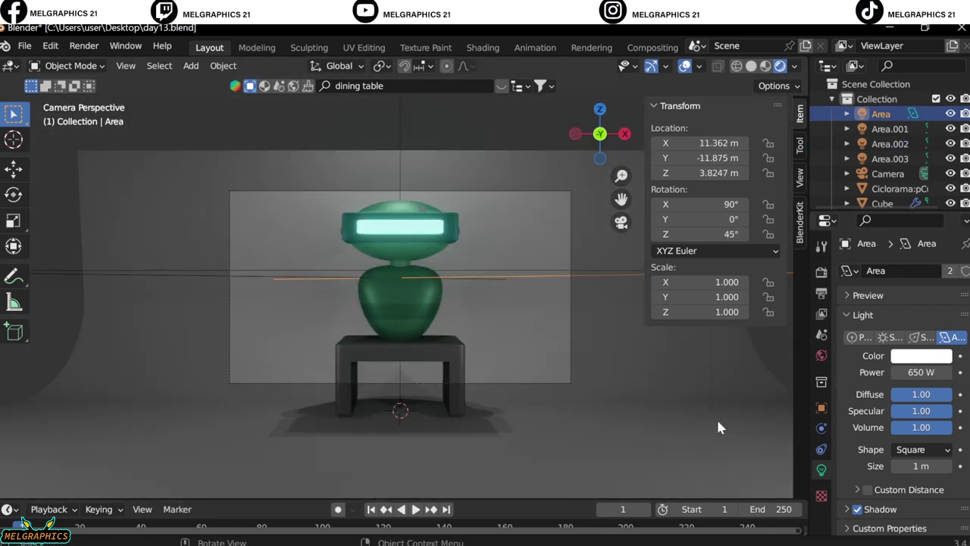
pyautogui.press('KP_7')
# - Set the side area light to 500 W and make its colour green
pyautogui.click(518, 286)
pyautogui.click(923, 372)
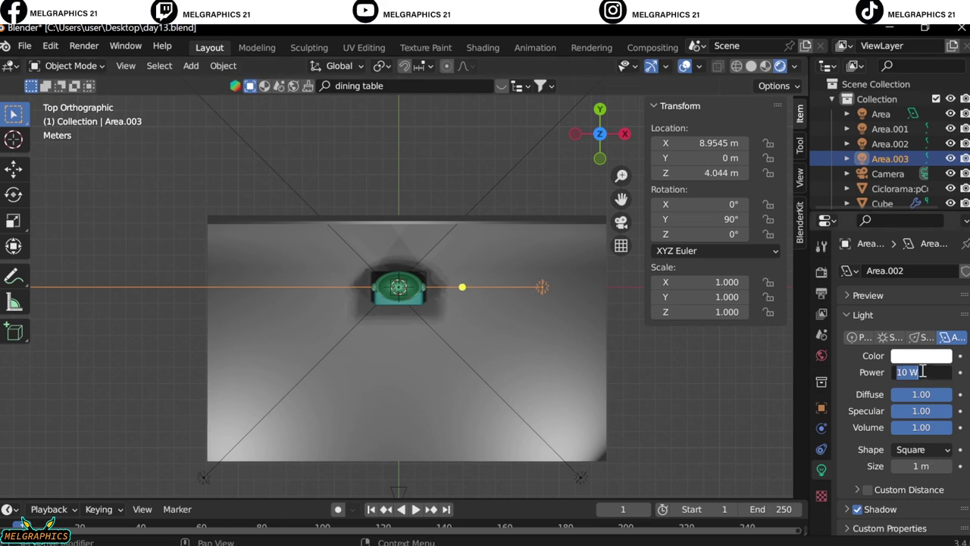
pyautogui.press('Return')
pyautogui.click(921, 355)
pyautogui.click(883, 156)
pyautogui.press('KP_0')
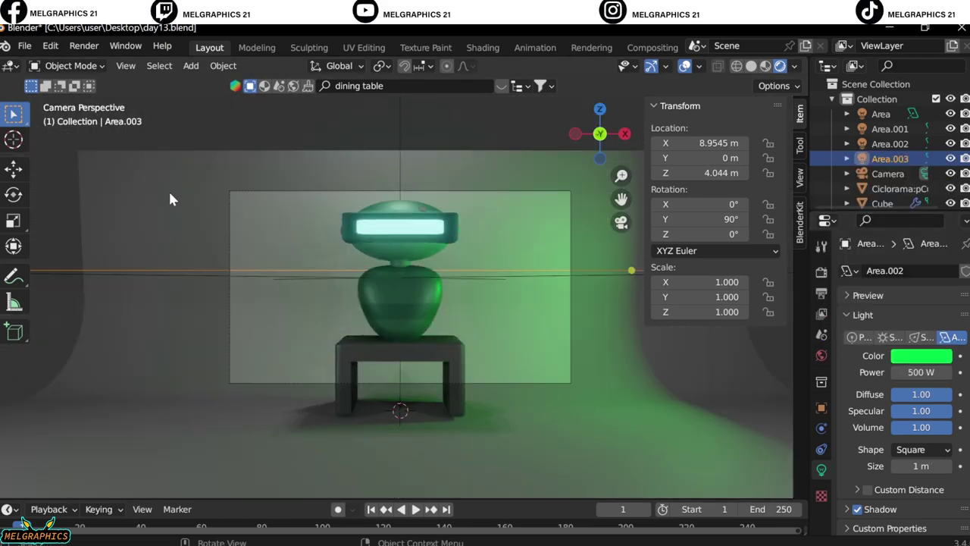
# - Change the cyclorama backdrop's base colour to magenta and render the current frame
pyautogui.click(899, 188)
pyautogui.click(821, 528)
pyautogui.click(928, 490)
pyautogui.moveTo(909, 319)
pyautogui.mouseDown()
pyautogui.moveTo(896, 351)
pyautogui.moveTo(856, 307)
pyautogui.mouseUp()
pyautogui.click(85, 46)
pyautogui.click(94, 63)
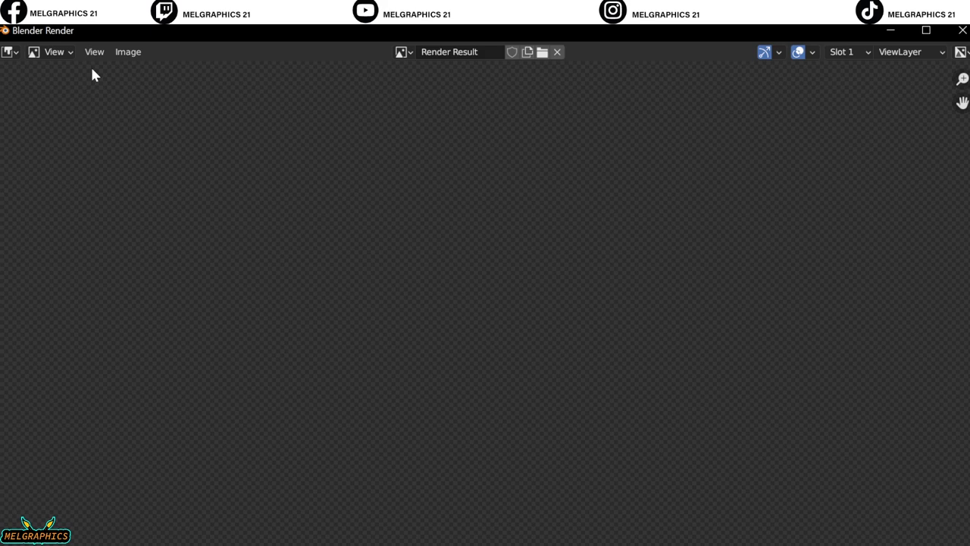
# - Scroll in the Render Result window to inspect the finished robot render
pyautogui.scroll(-3, 163, 217)
pyautogui.scroll(1, 162, 216)
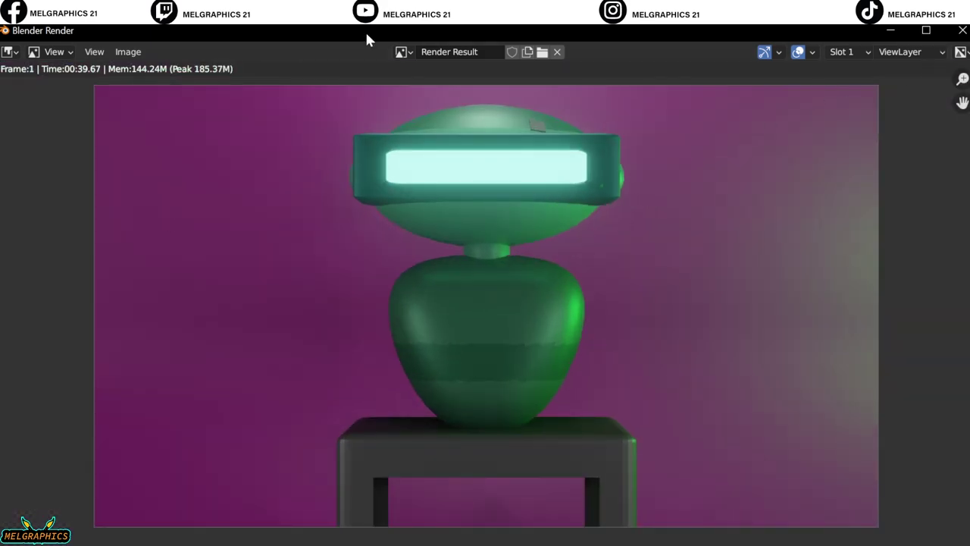